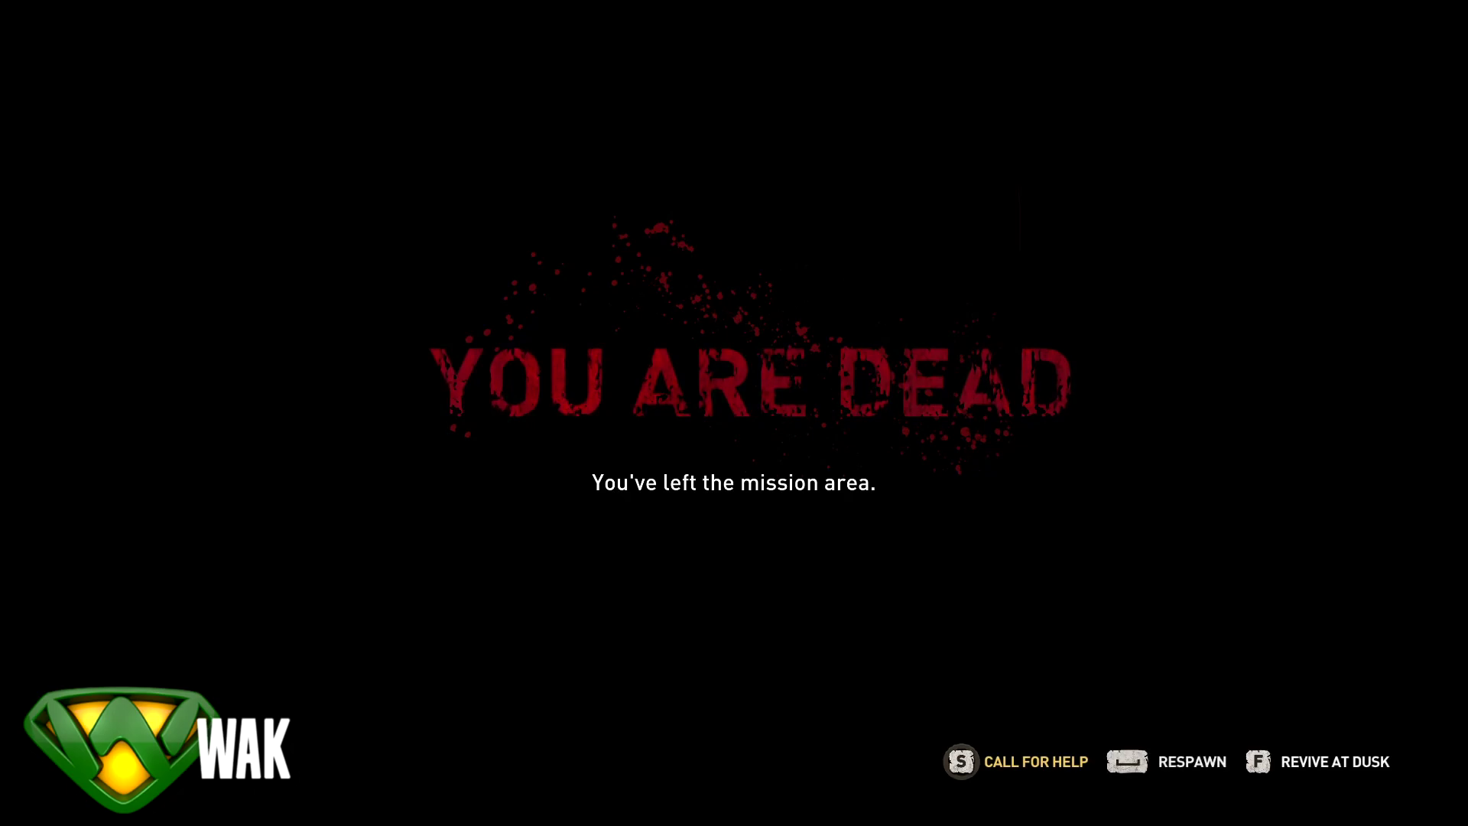
# Respawn, walk out of the mission area until the countdown kills the character, then respawn again.
pyautogui.press('space')
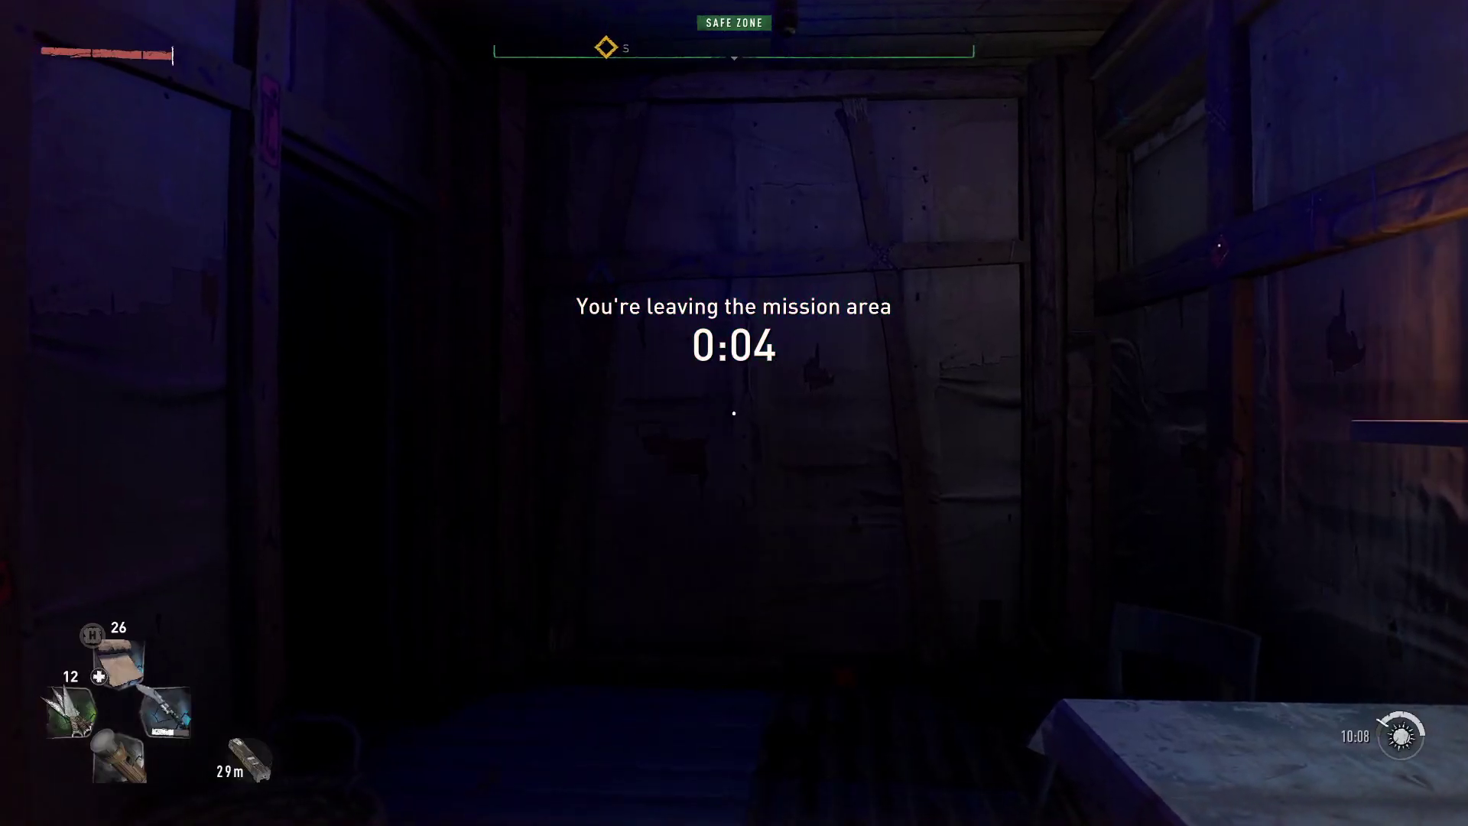
pyautogui.press('w')
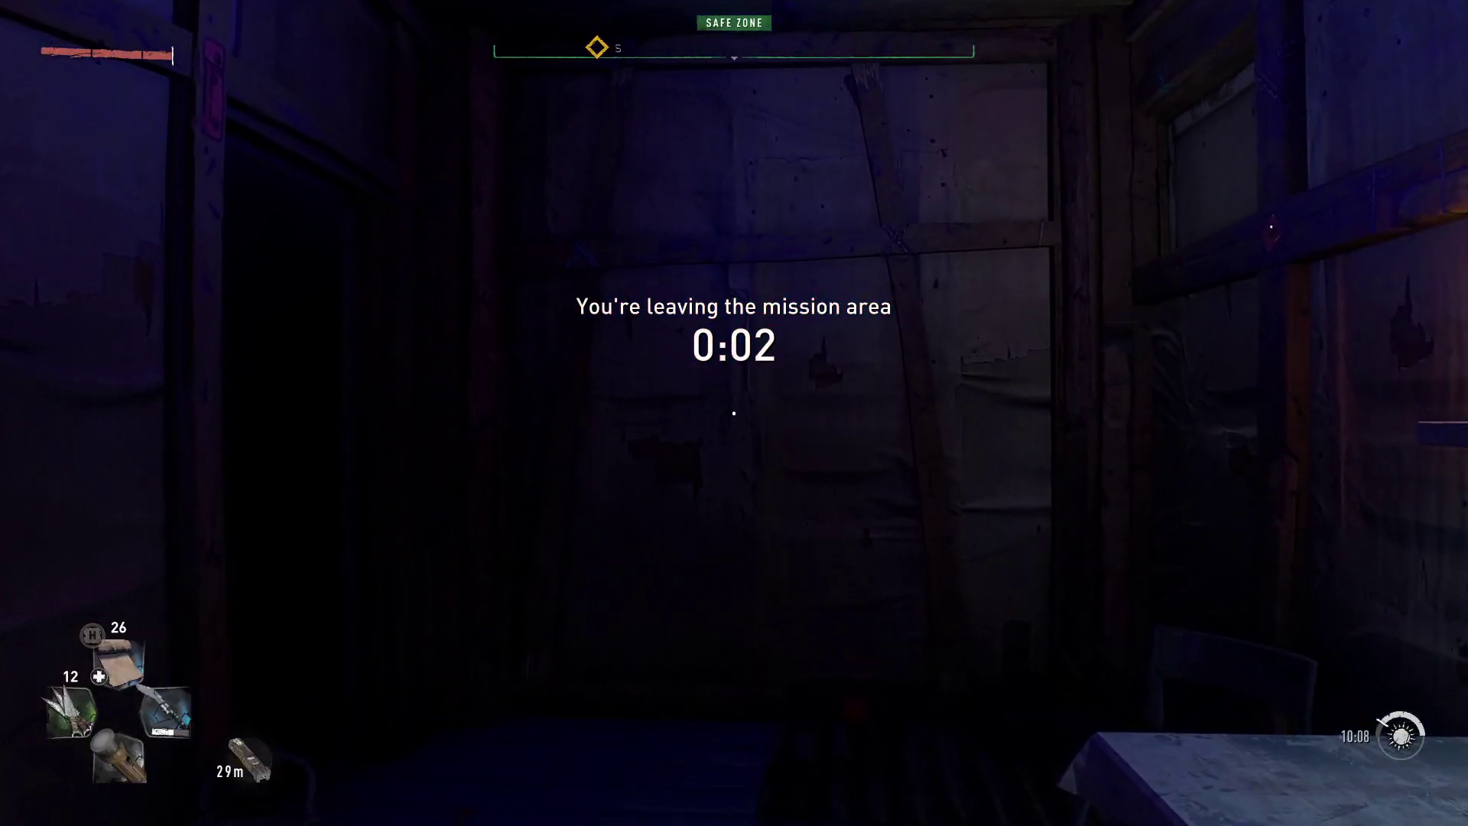
pyautogui.press('w')
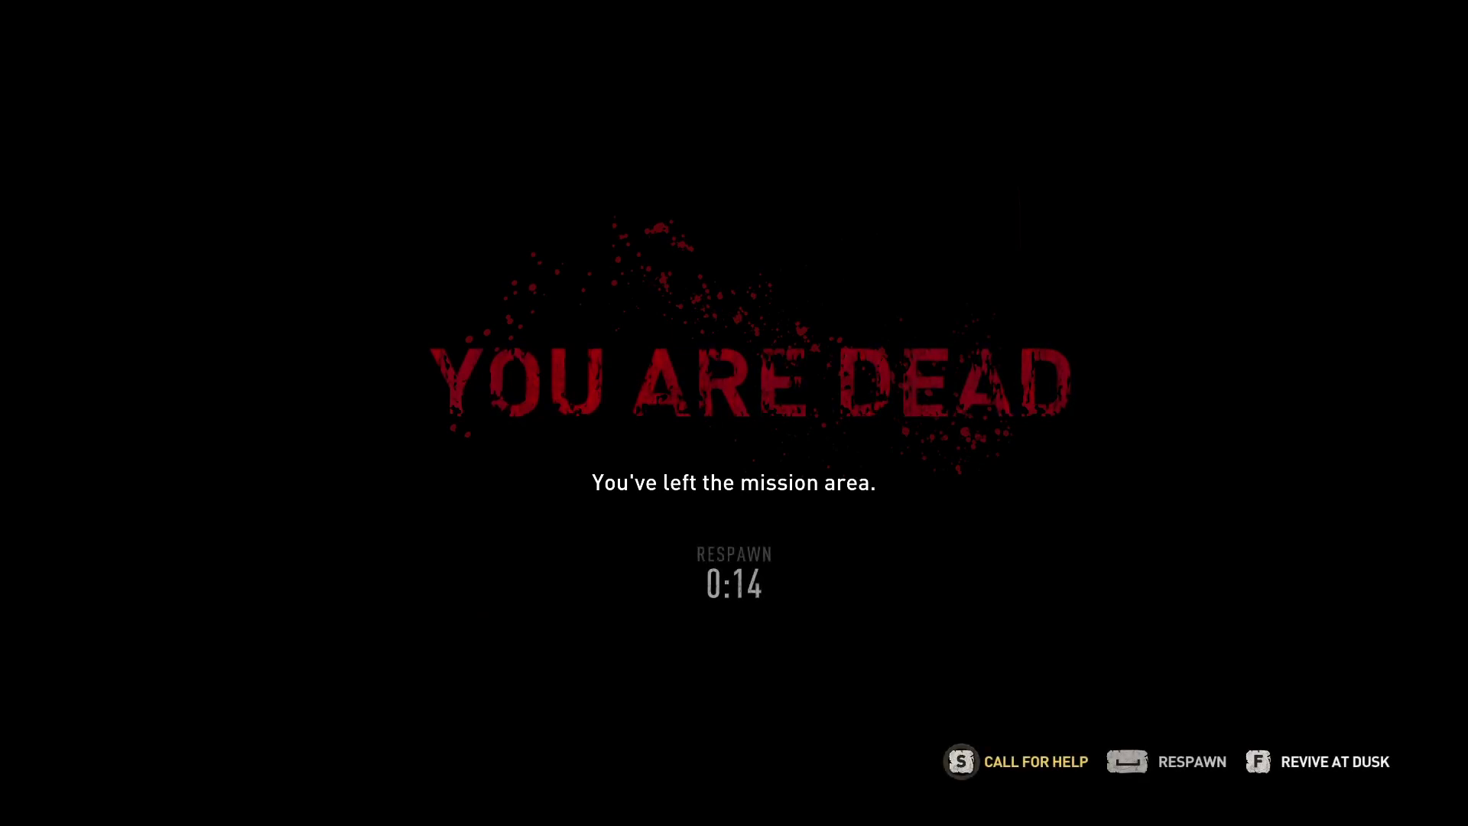
pyautogui.press('space')
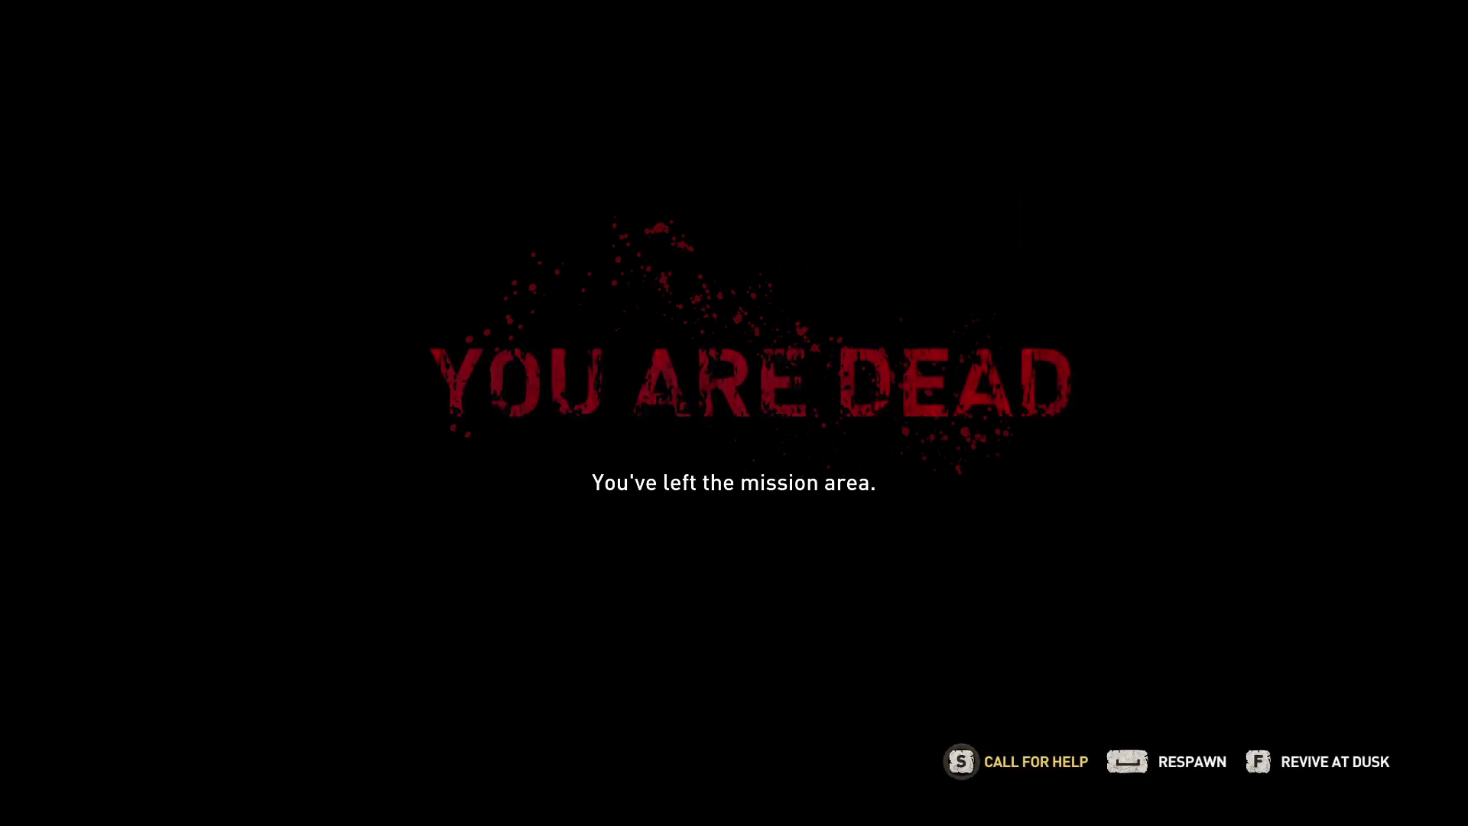
pyautogui.press('w')
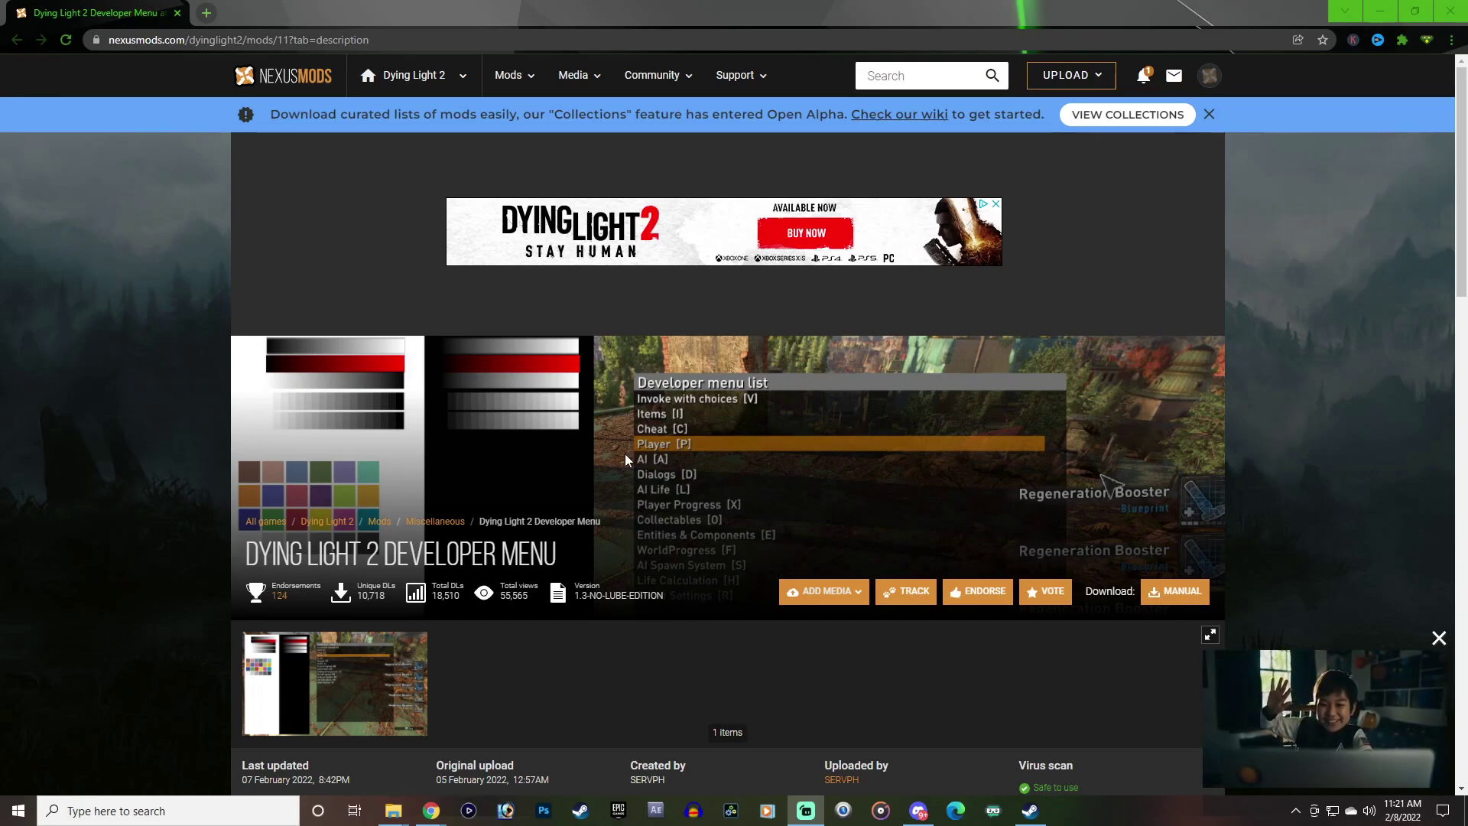
# Minimize Chrome to reveal the save and game folders in File Explorer.
pyautogui.click(1387, 10)
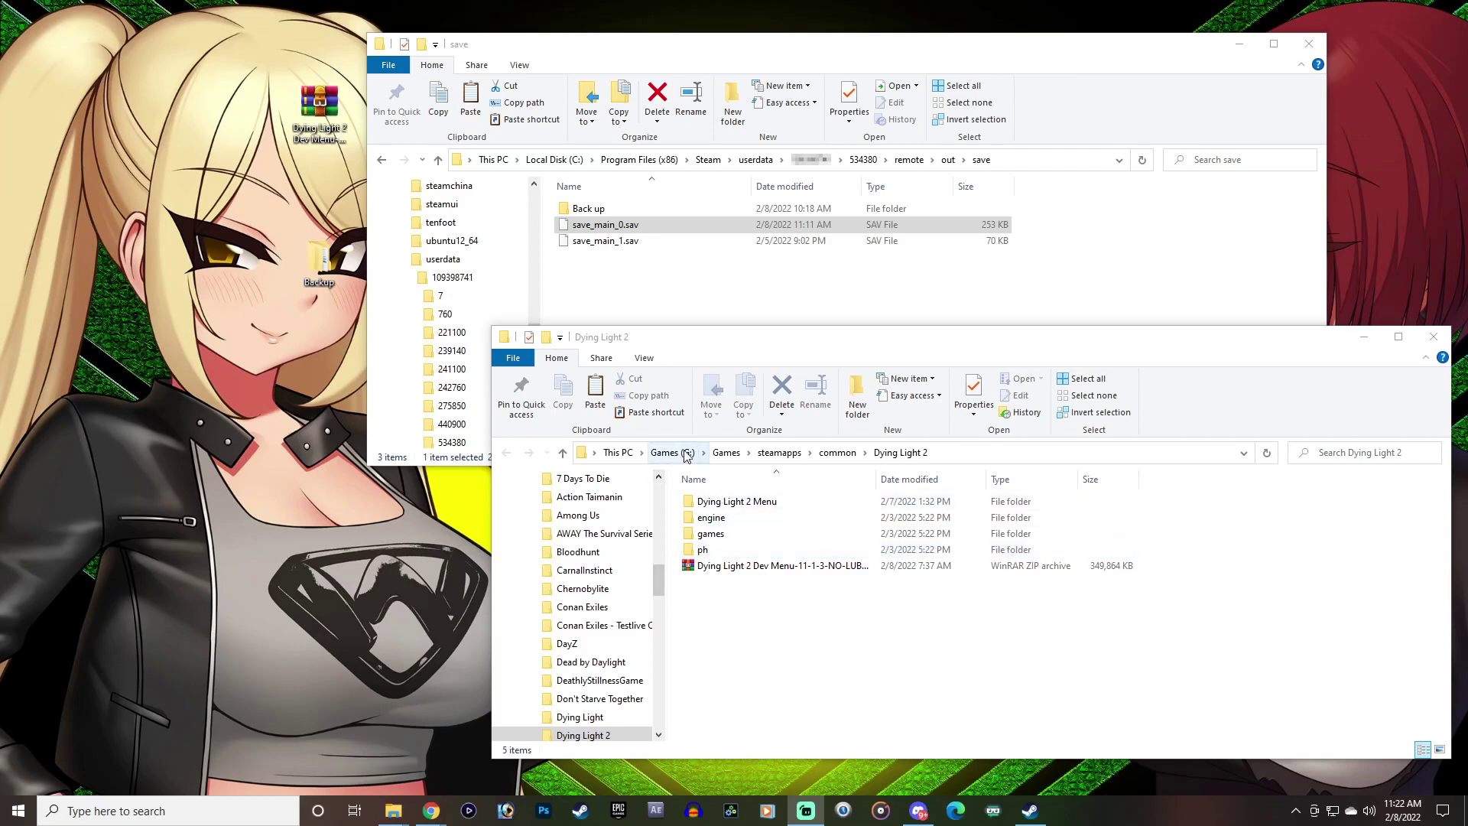
# Look inside the Dying Light 2 Menu folder, find only a ph folder, and return to the game folder.
pyautogui.click(711, 553)
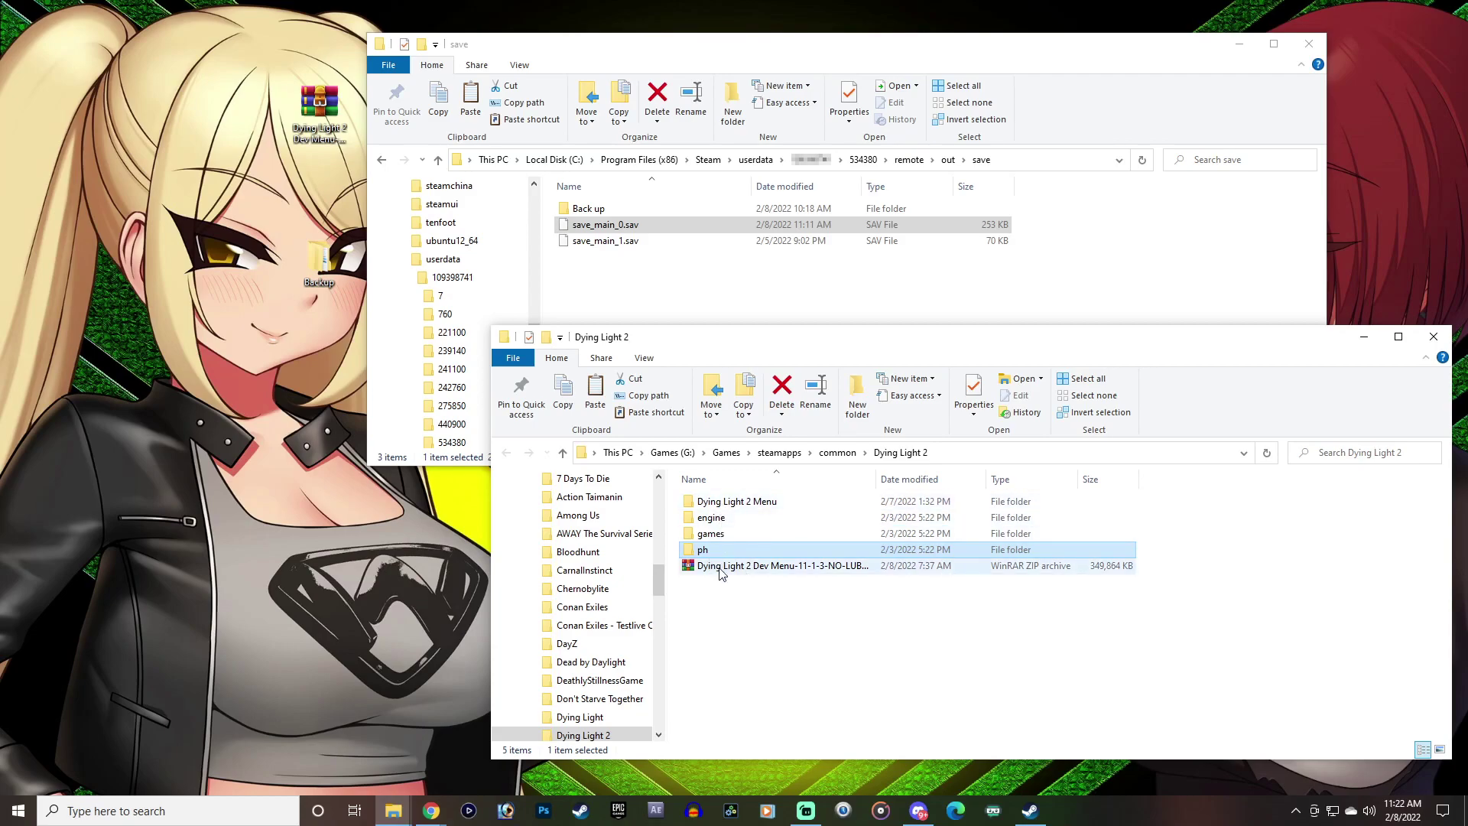
pyautogui.click(719, 569)
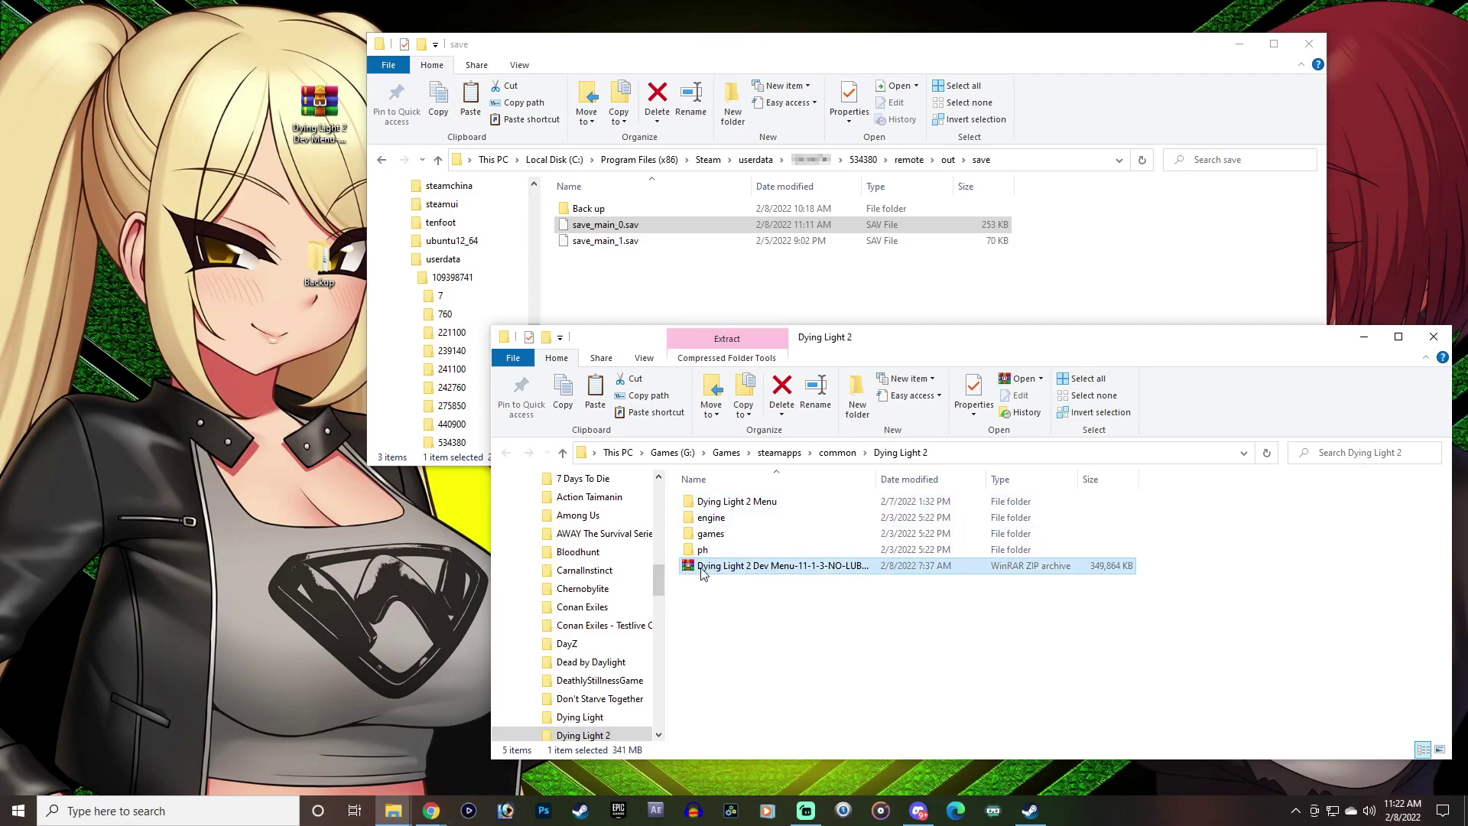
pyautogui.click(778, 503)
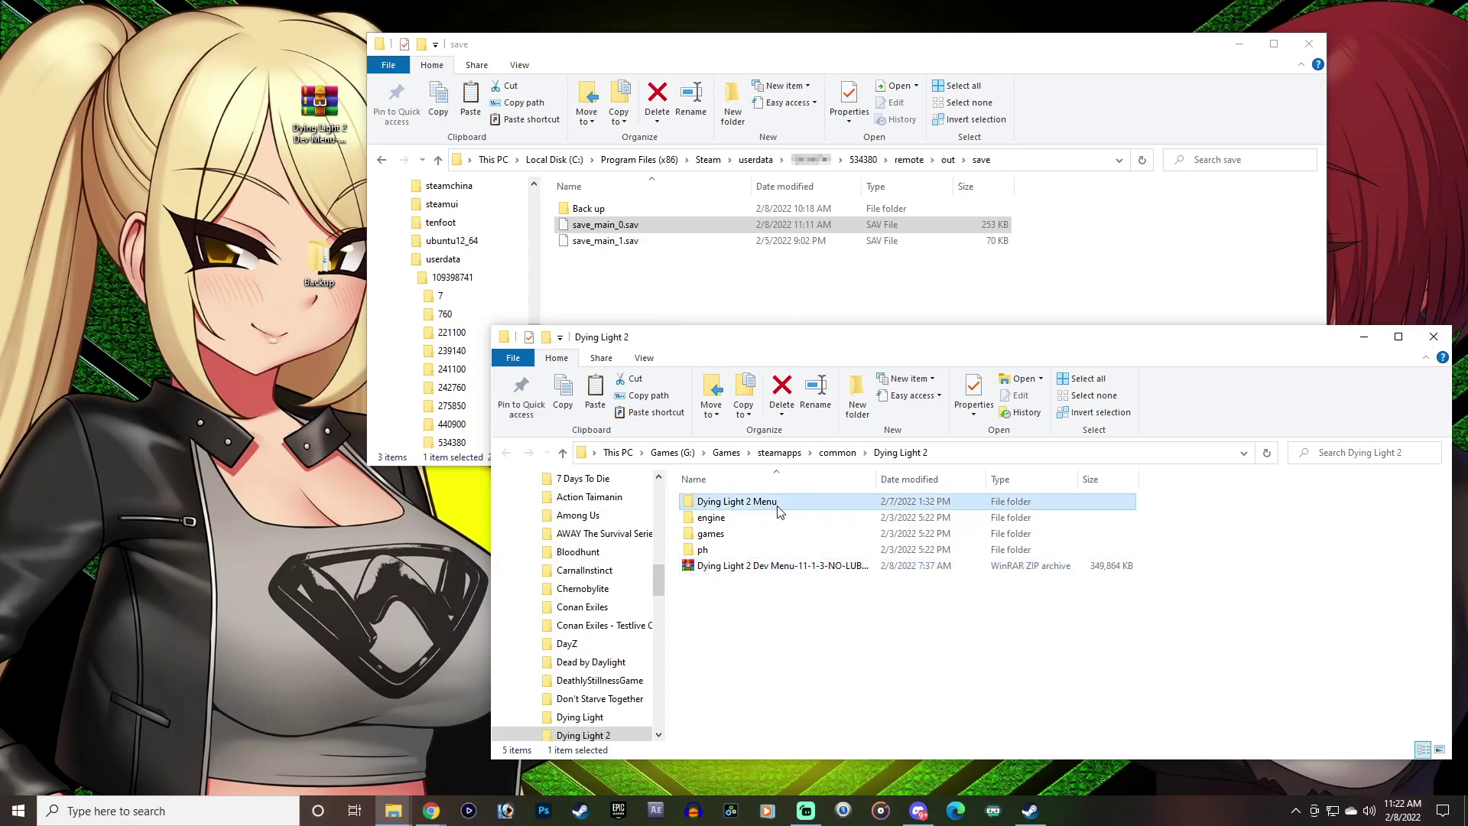
pyautogui.doubleClick(714, 502)
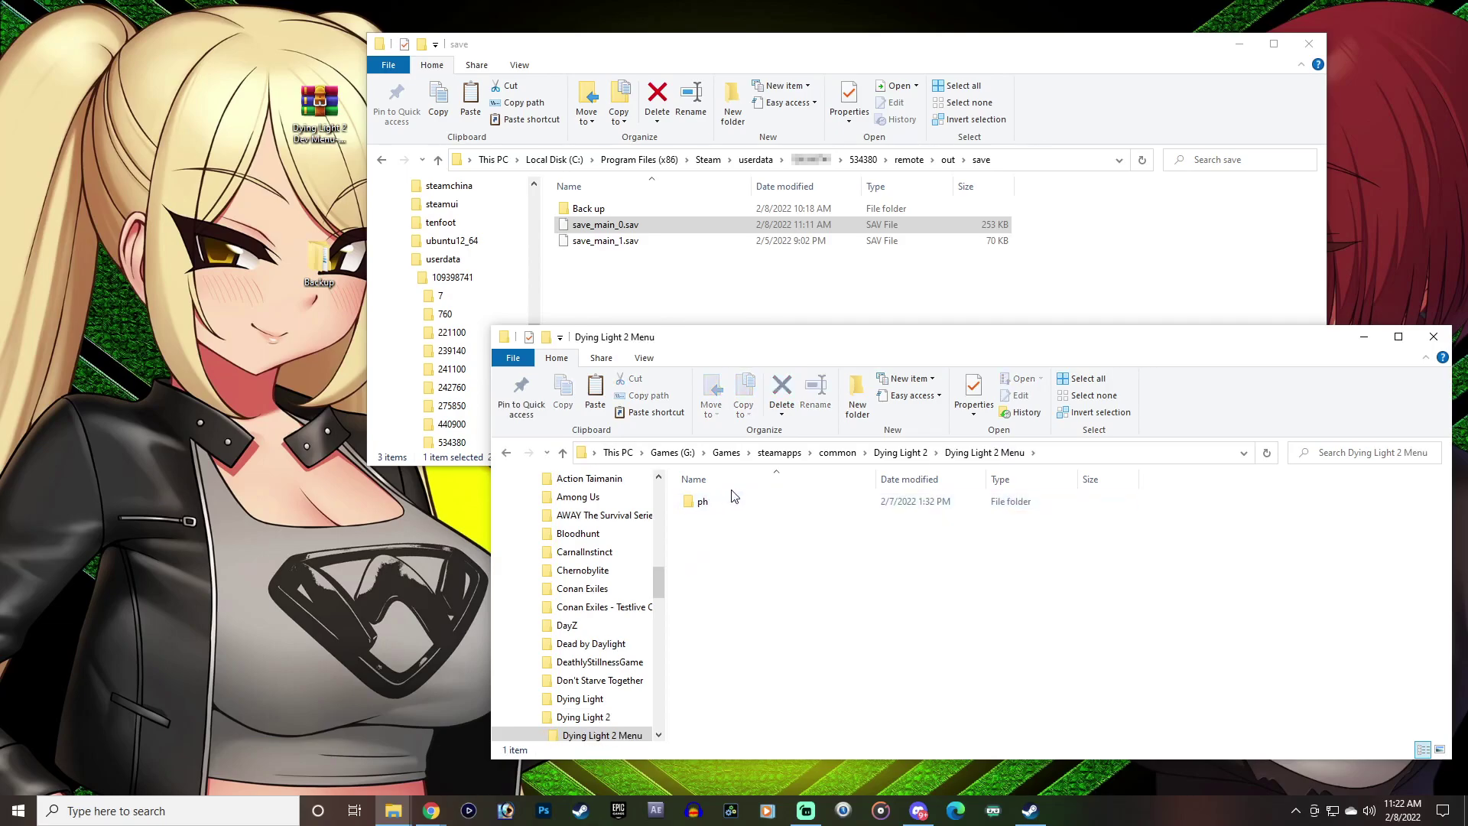
pyautogui.click(700, 504)
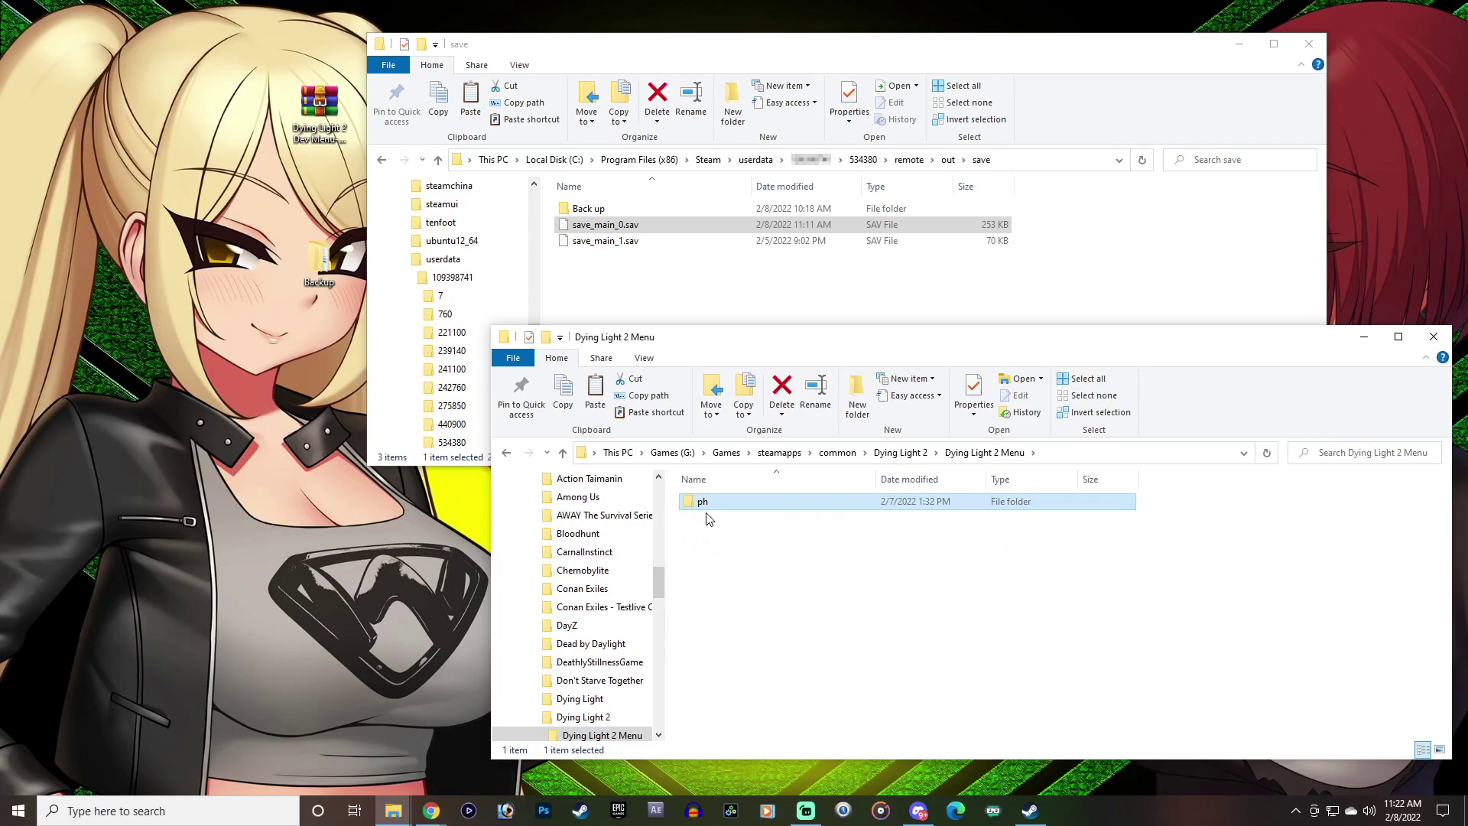
pyautogui.click(899, 453)
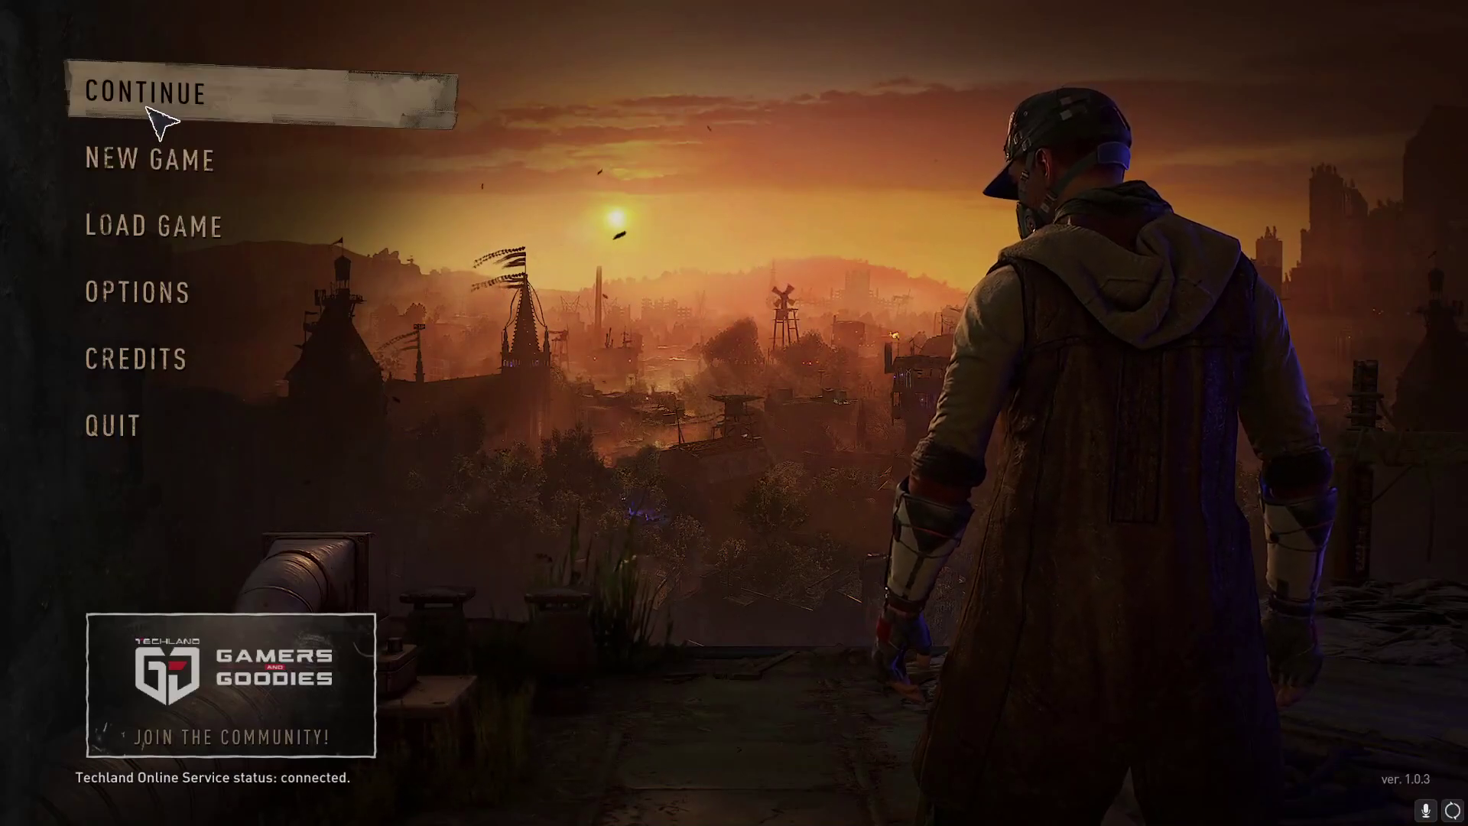
# Load the A Place To Call Home save through Continue's Load Game list.
pyautogui.click(157, 225)
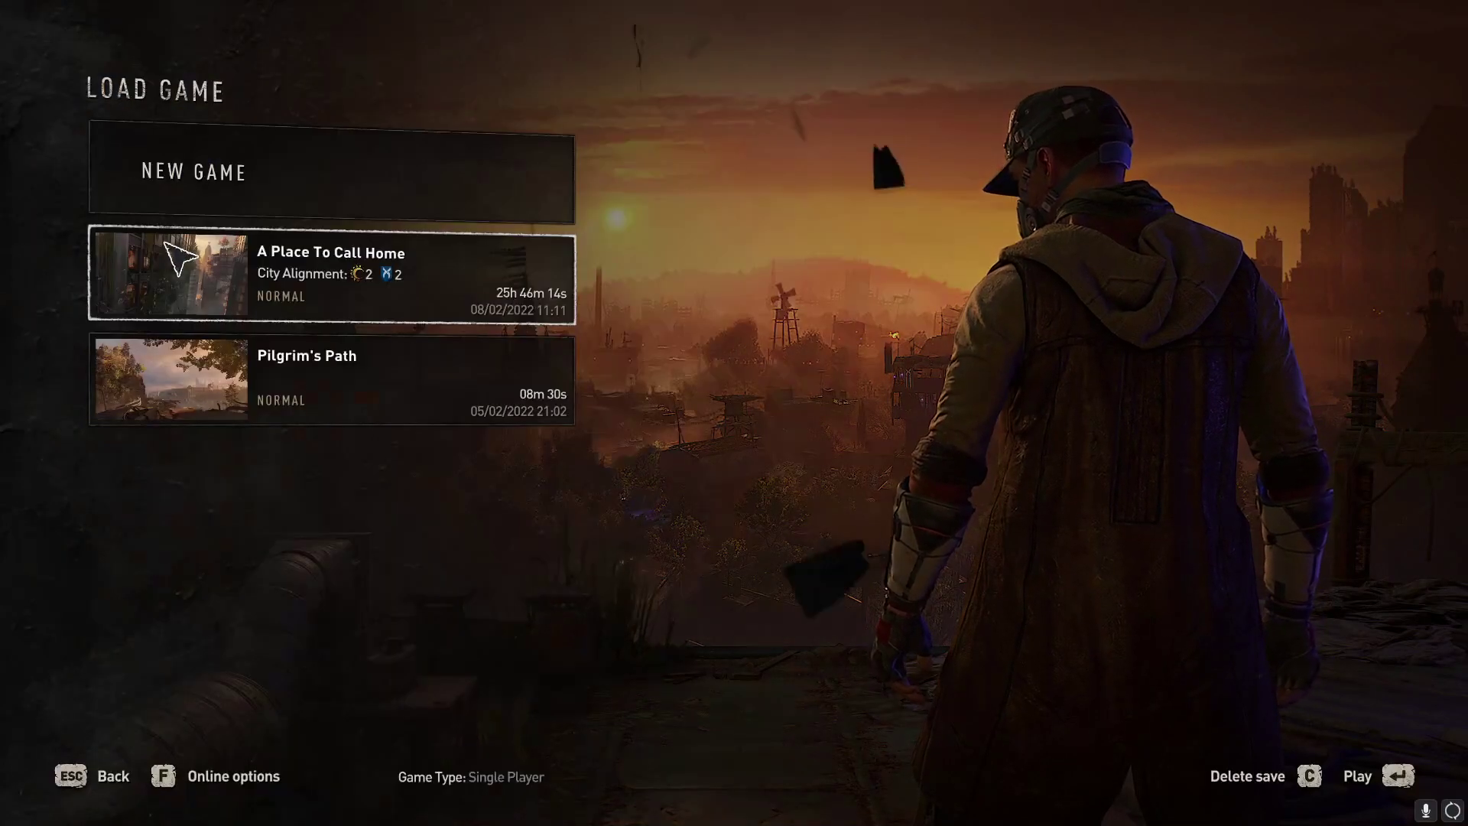
pyautogui.click(346, 300)
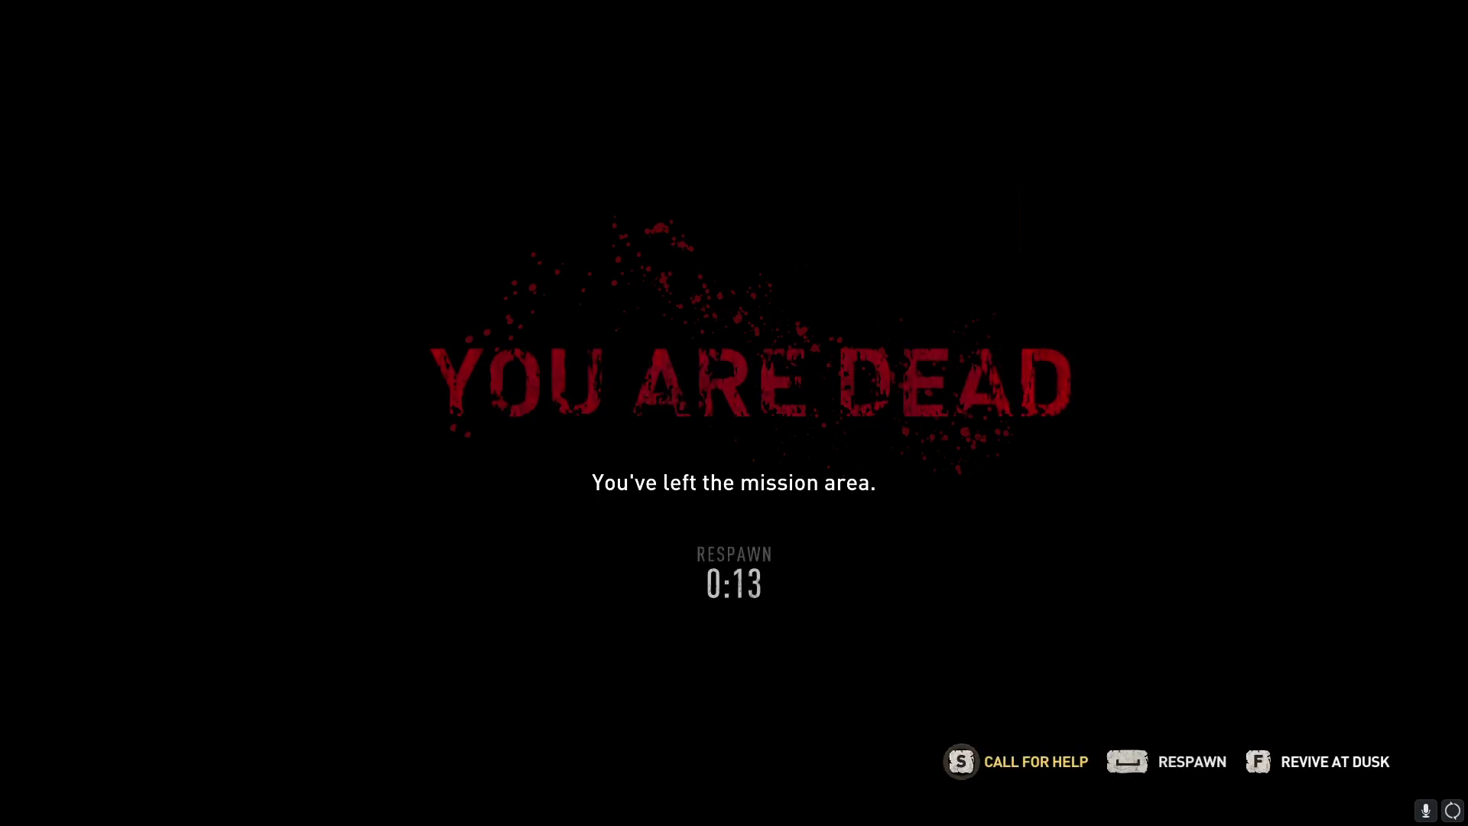
# Respawn from the death screen, then pause to show the Developer menu list.
pyautogui.press('space')
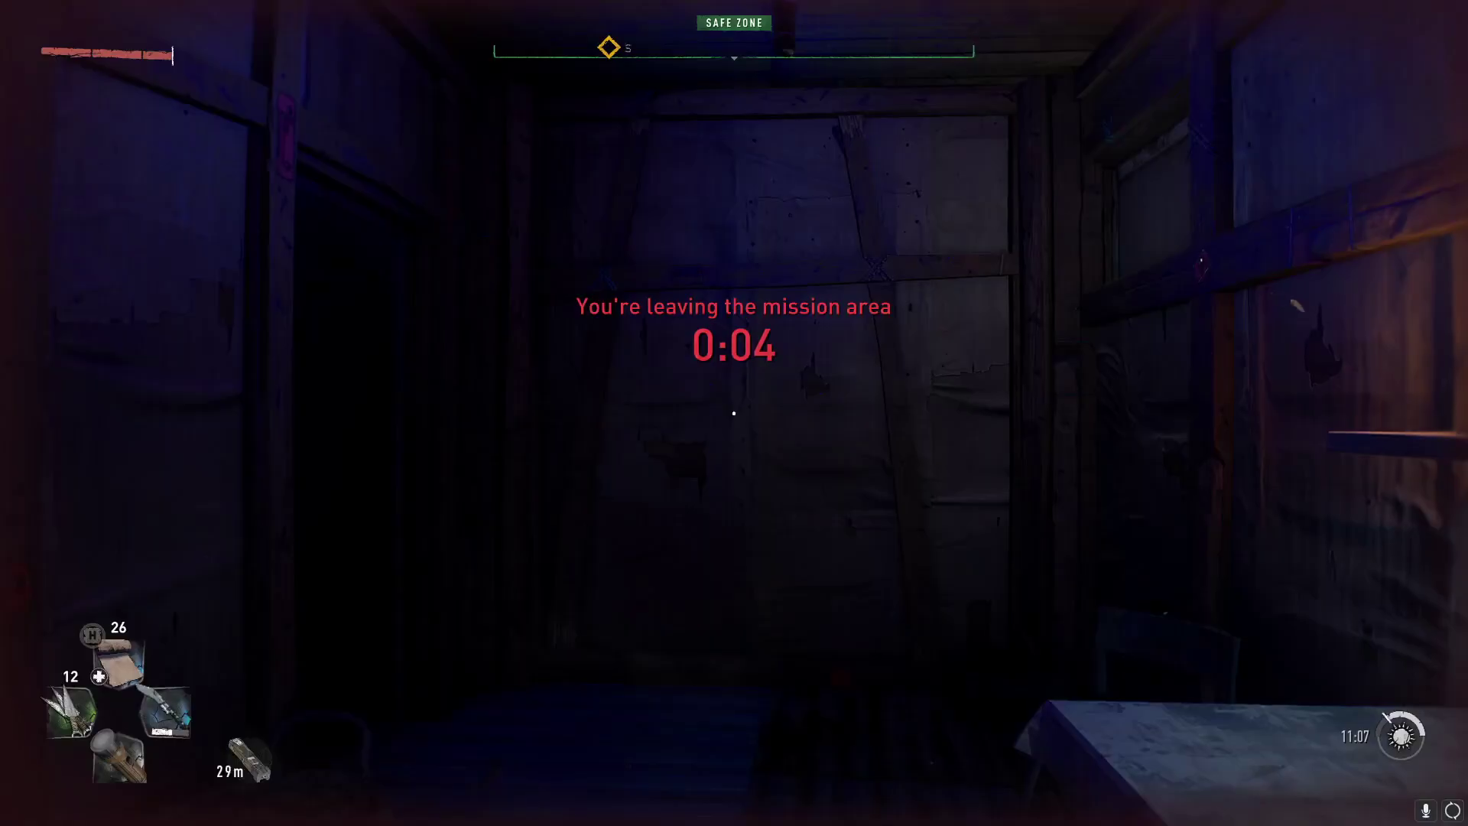
pyautogui.press('Escape')
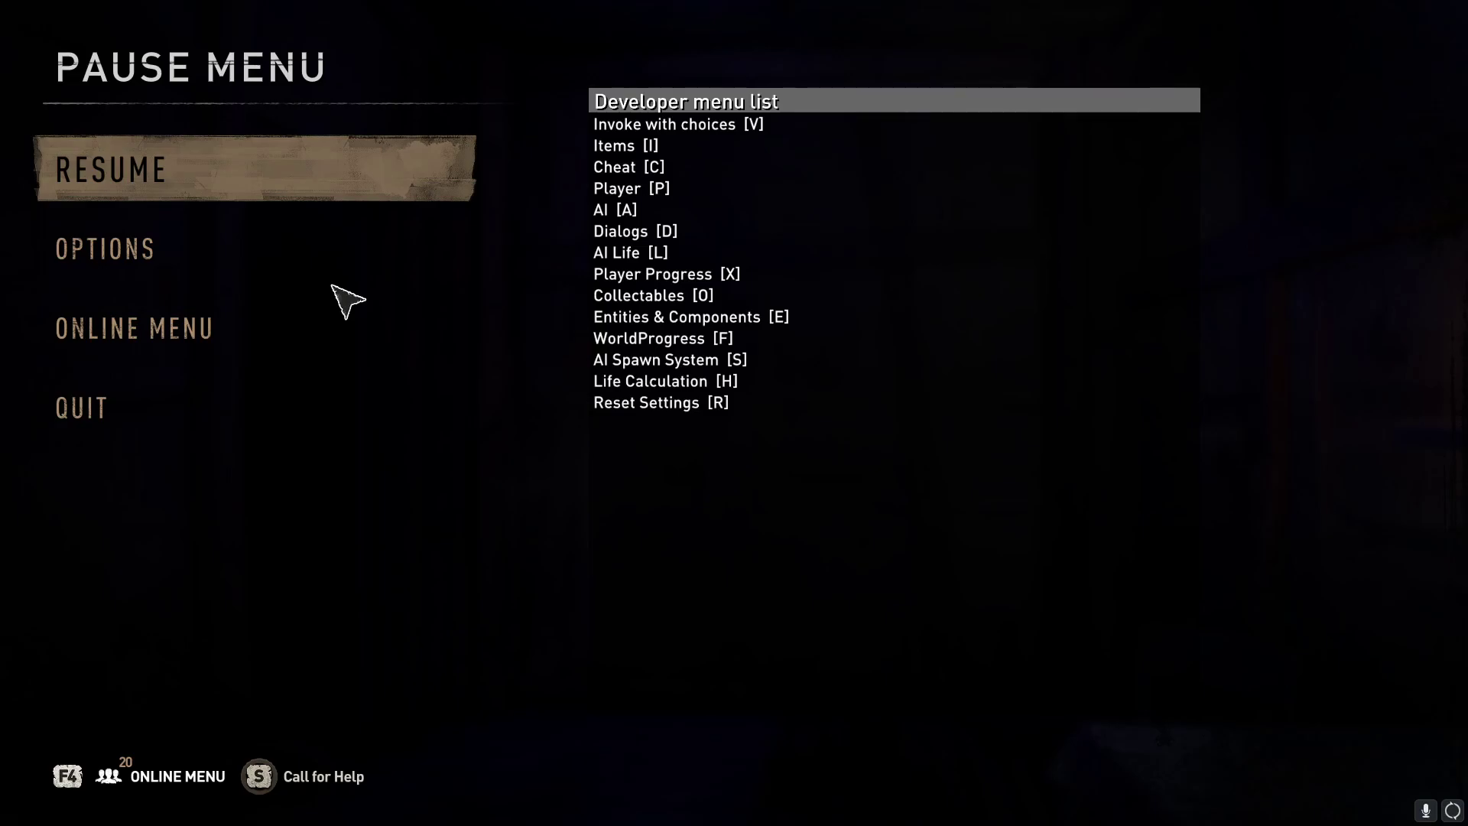
# Open MenuDevStoryInvokes via 'Invoke with choices [V]' and select the Blue Guys quest line.
pyautogui.click(677, 124)
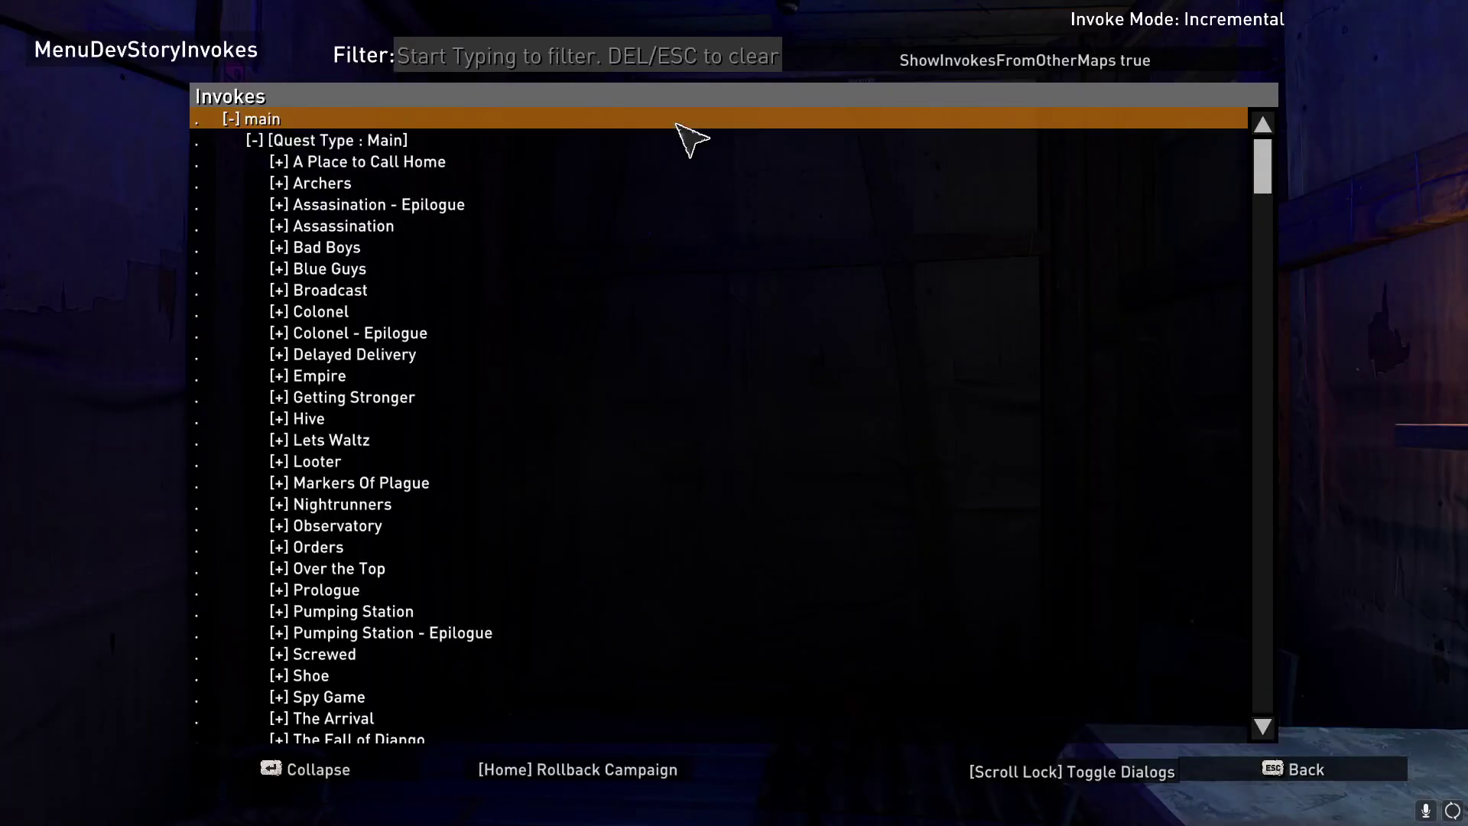
pyautogui.press('Escape')
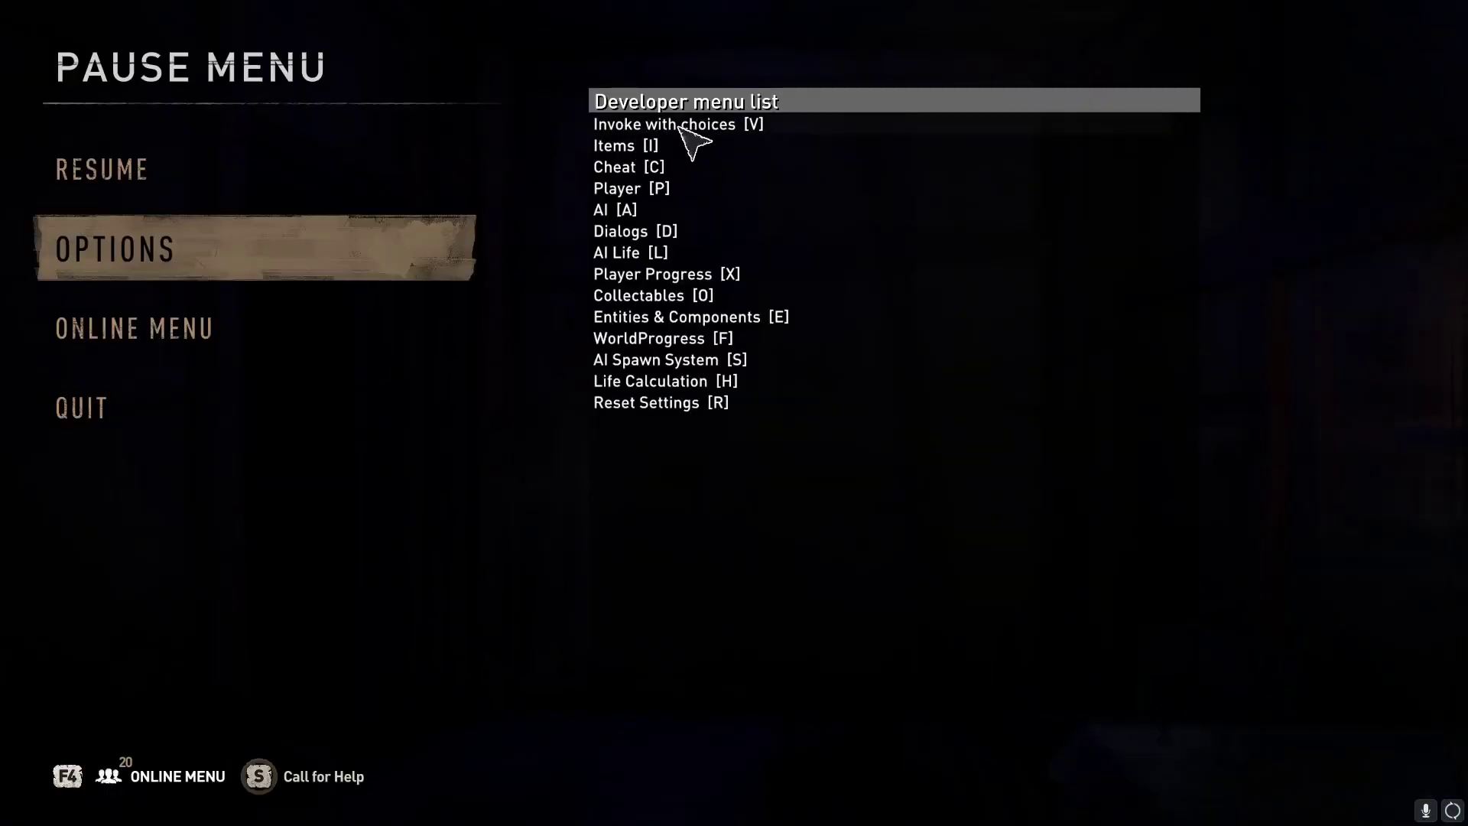
pyautogui.click(690, 142)
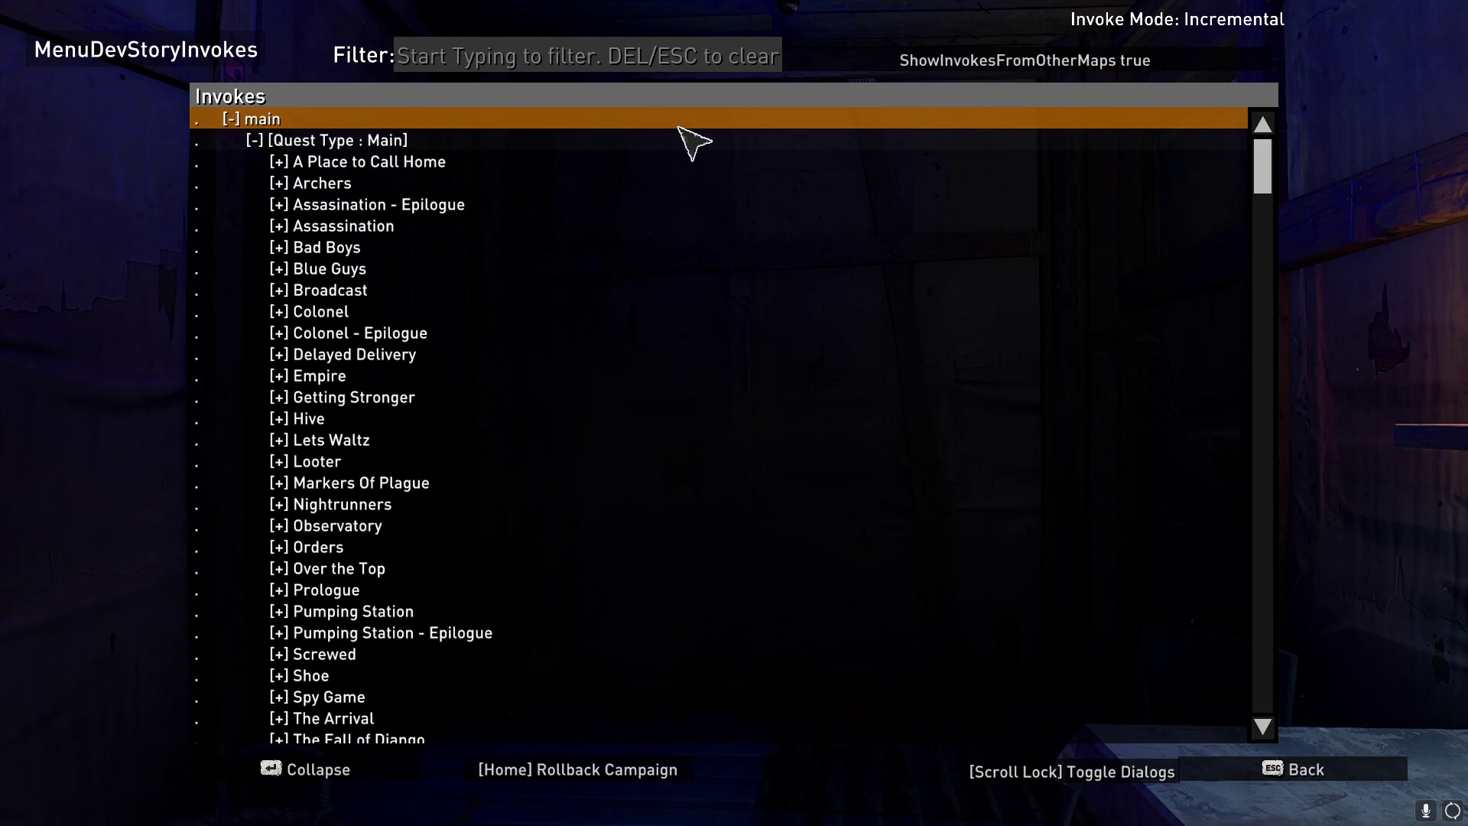
pyautogui.click(331, 272)
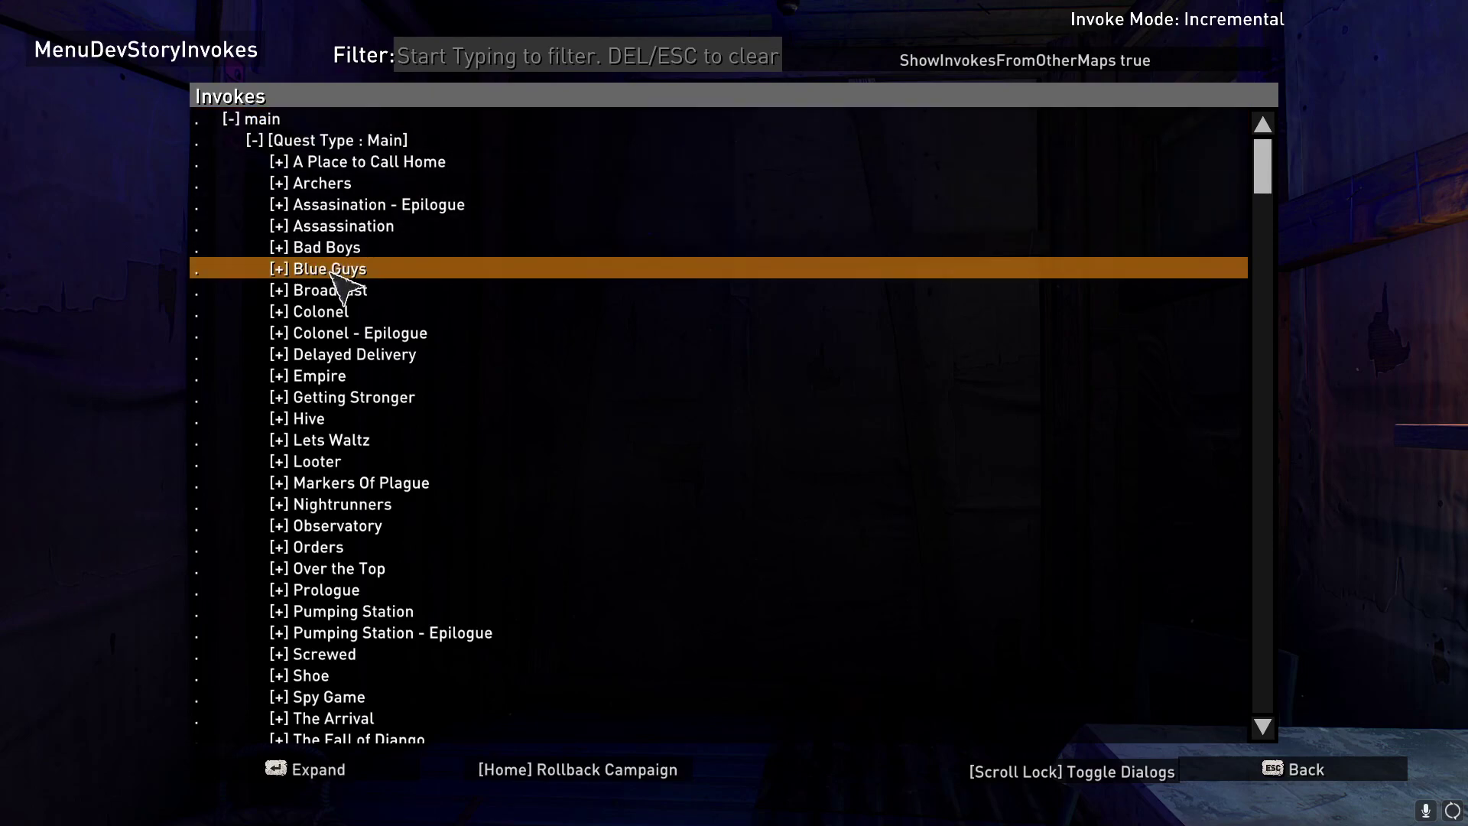
# Expand Blue Guys and invoke its 'Meet with Bombka near wind turbine' step.
pyautogui.click(331, 272)
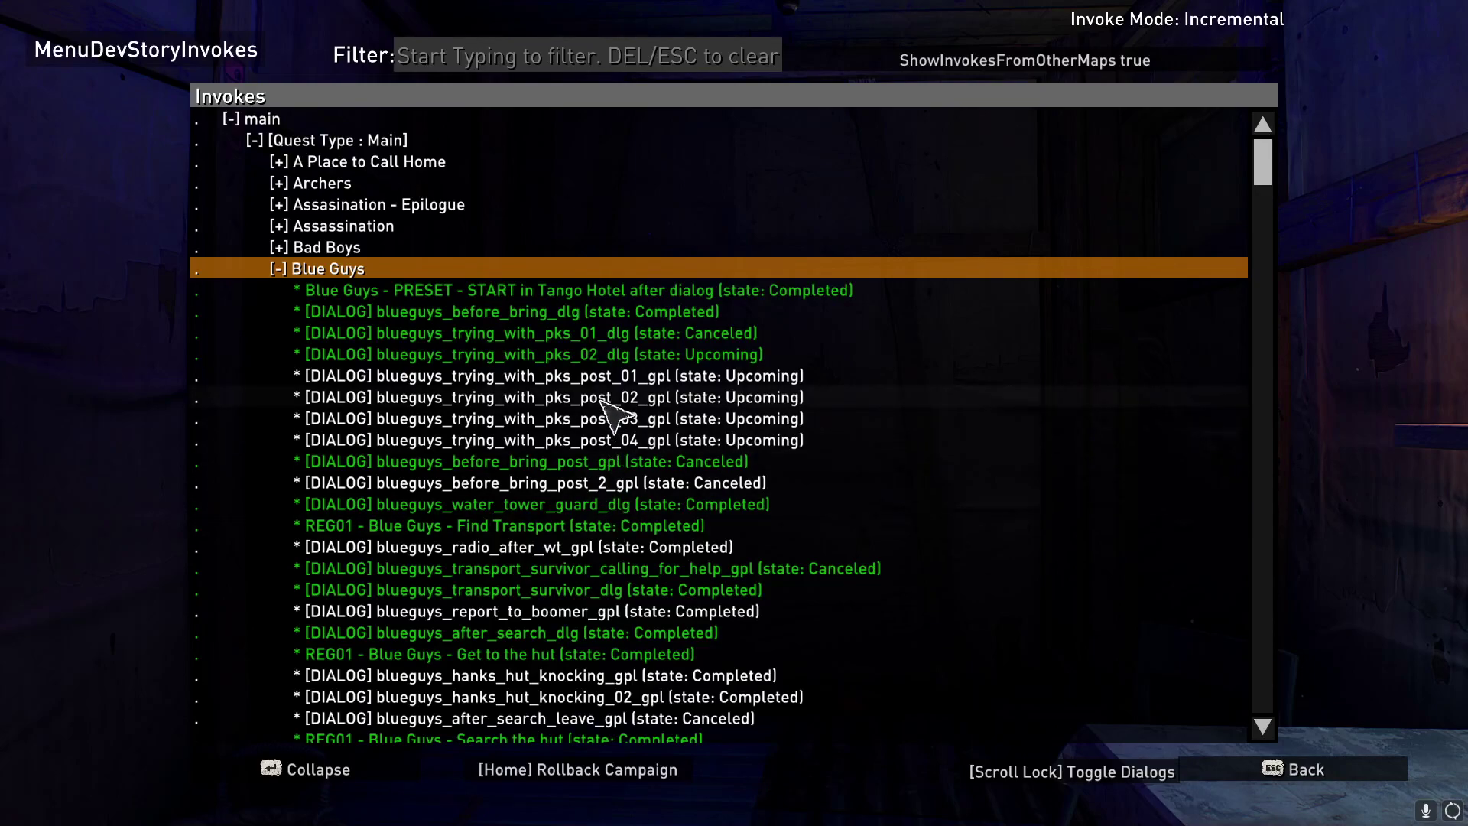
pyautogui.press('Down')
pyautogui.press('Down')
pyautogui.press('Down')
pyautogui.press('Down')
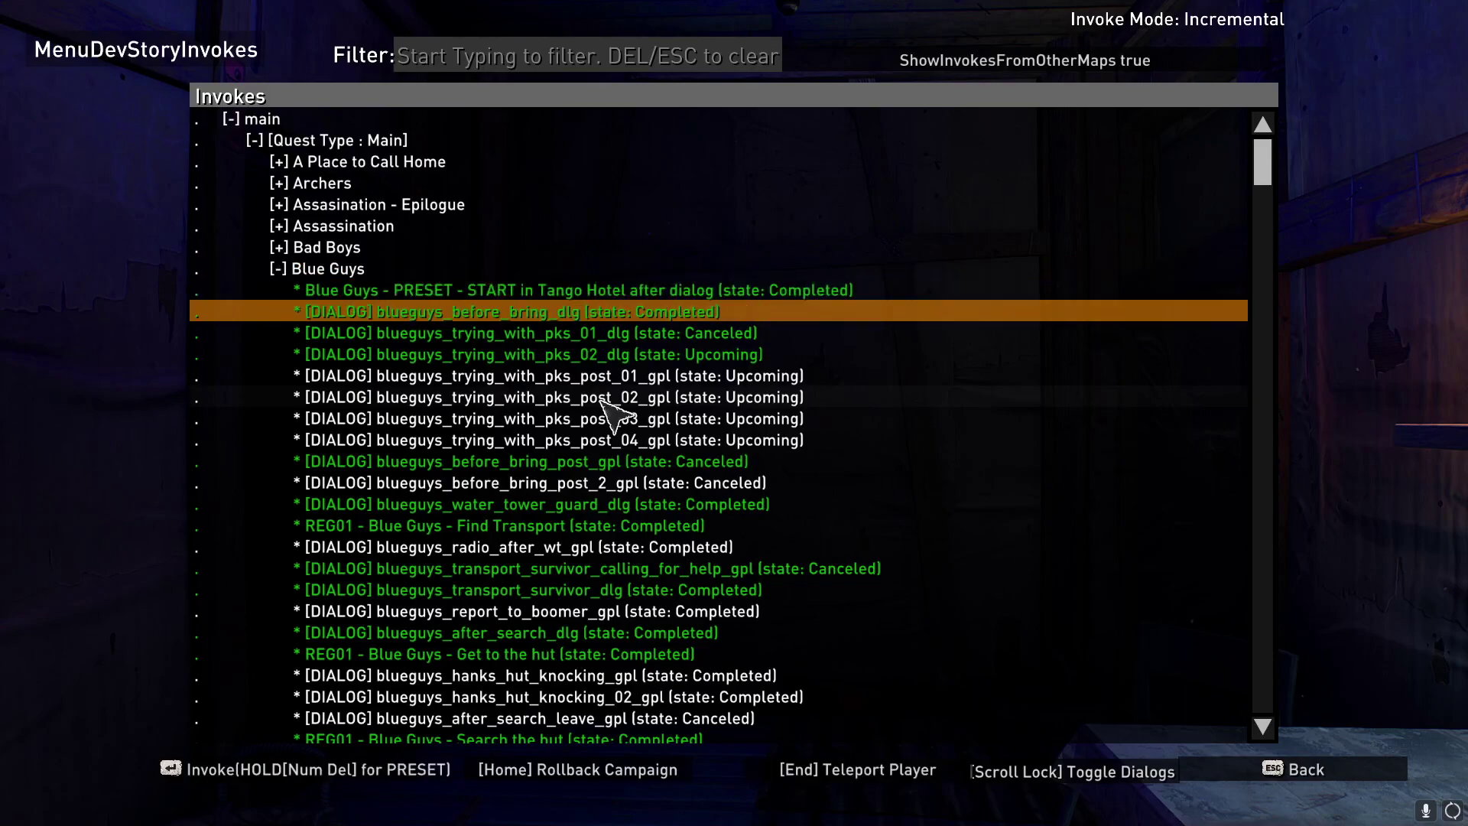
pyautogui.press('Down')
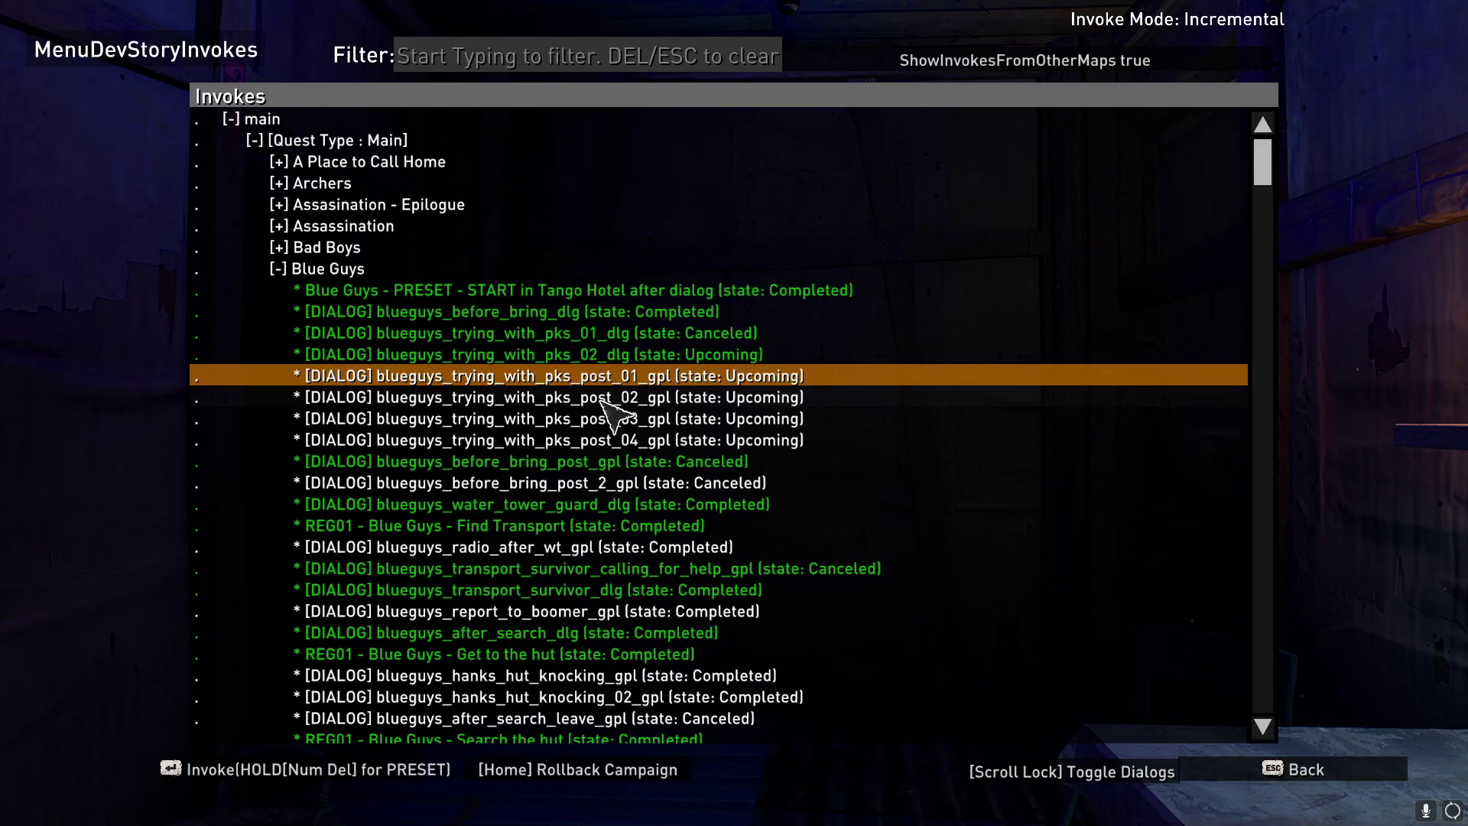
pyautogui.press('Down')
pyautogui.press('Down')
pyautogui.press('Down')
pyautogui.press('Down')
pyautogui.press('Down')
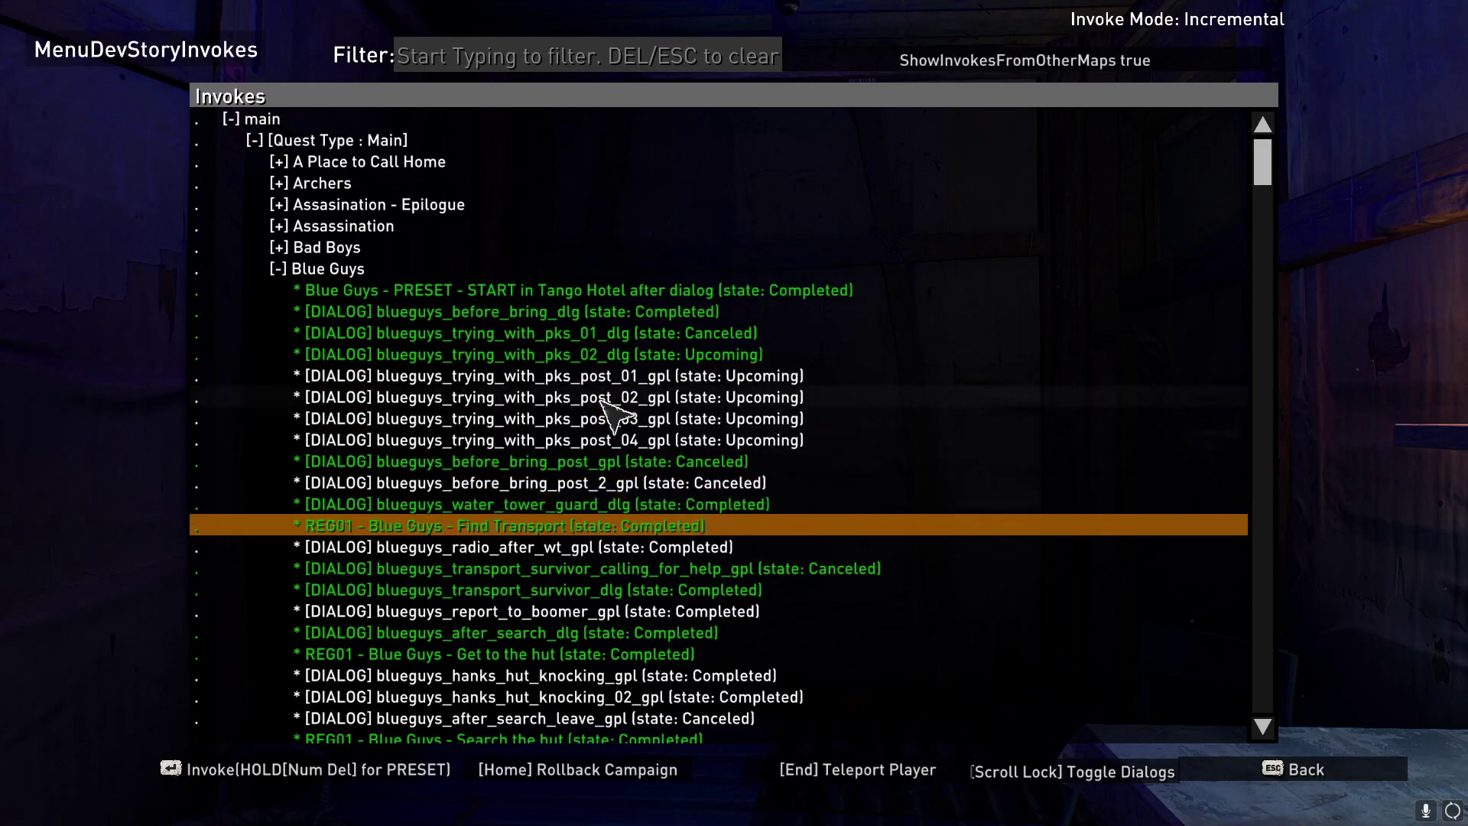
pyautogui.press('Down')
pyautogui.press('Down')
pyautogui.press('Down')
pyautogui.press('Down')
pyautogui.press('Down')
pyautogui.press('Down')
pyautogui.press('Down')
pyautogui.press('Down')
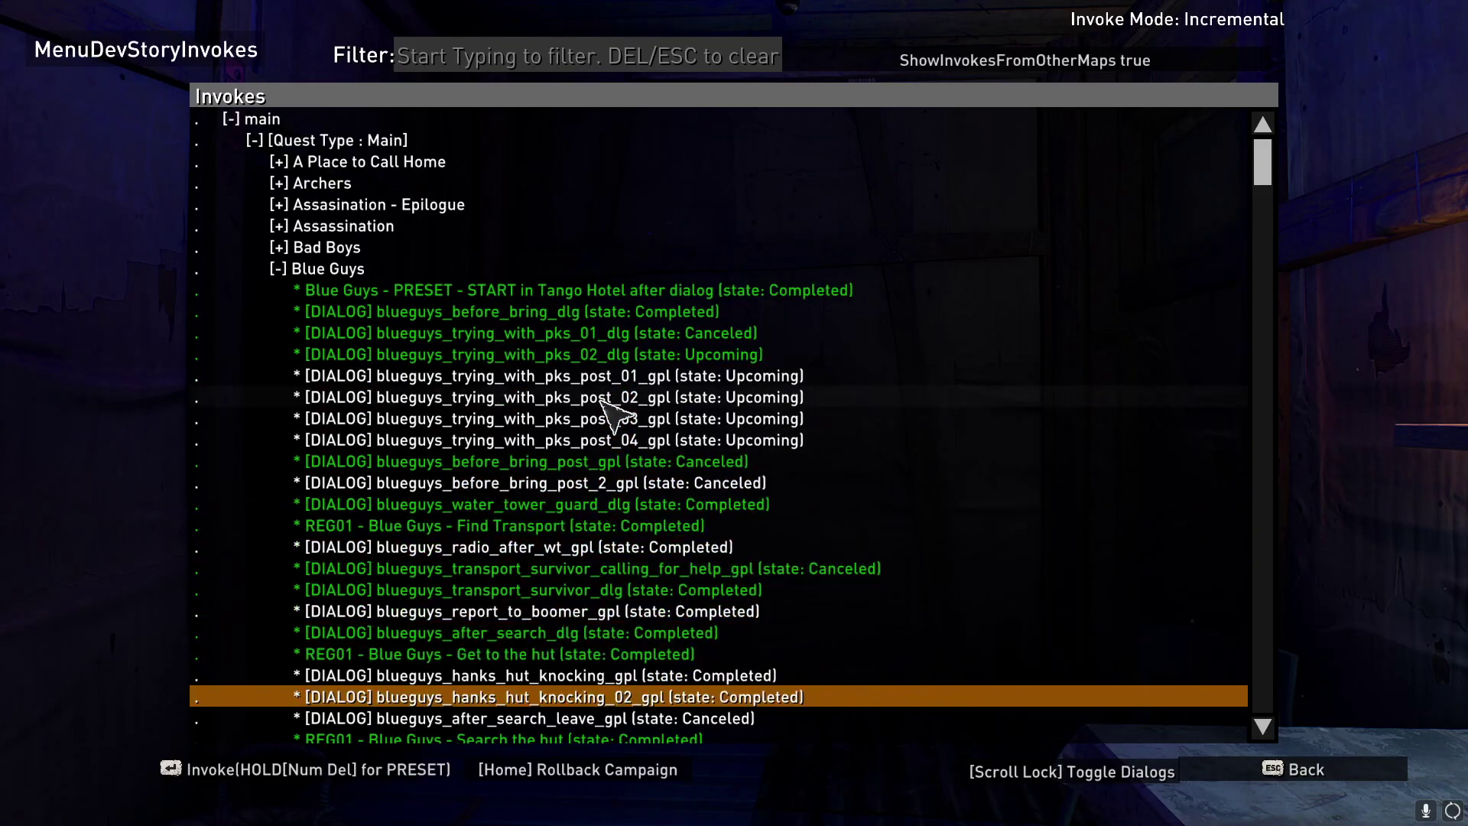
pyautogui.press('pagedown')
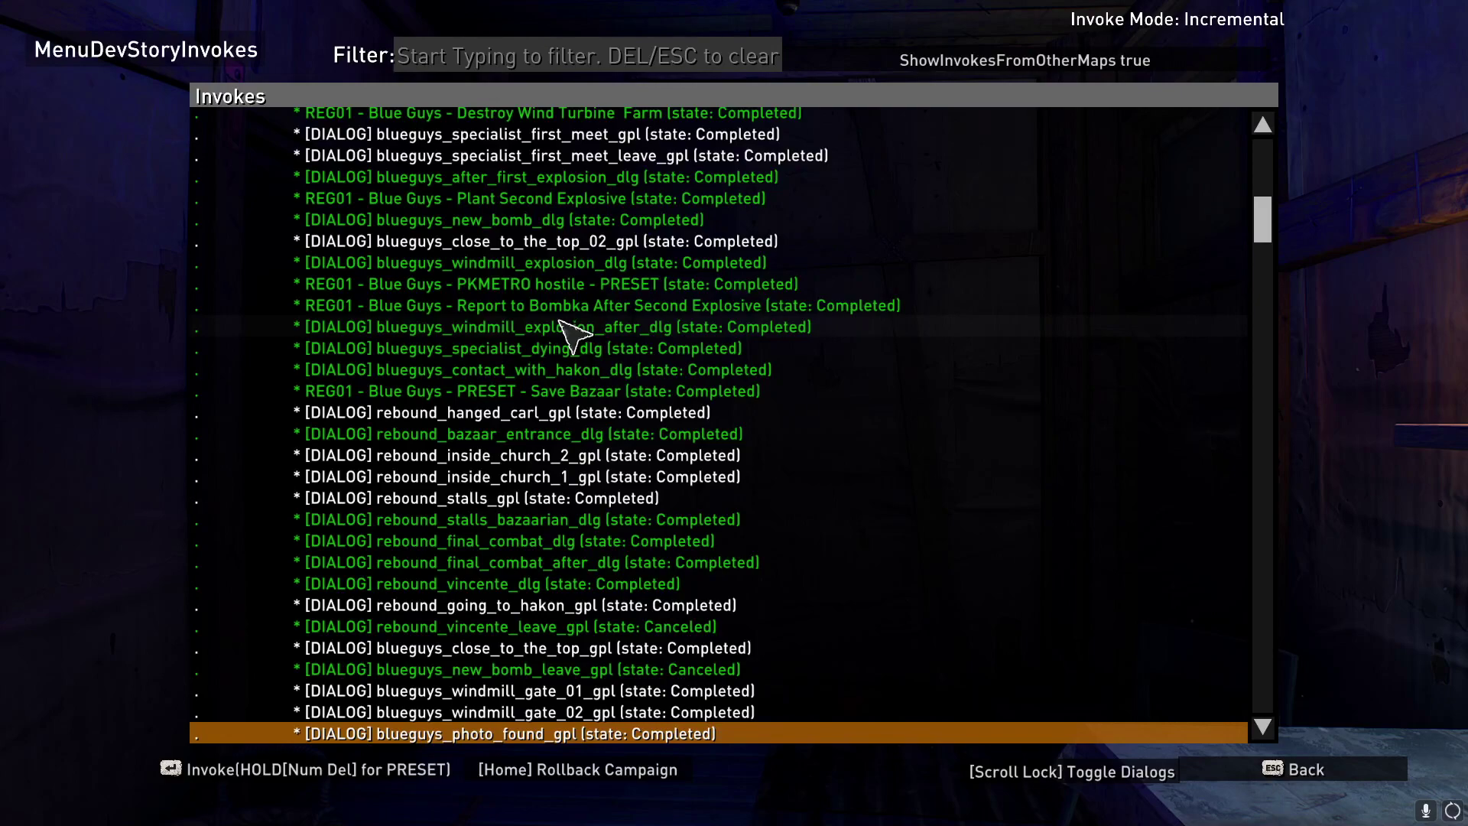
pyautogui.scroll(3, 561, 321)
pyautogui.click(561, 162)
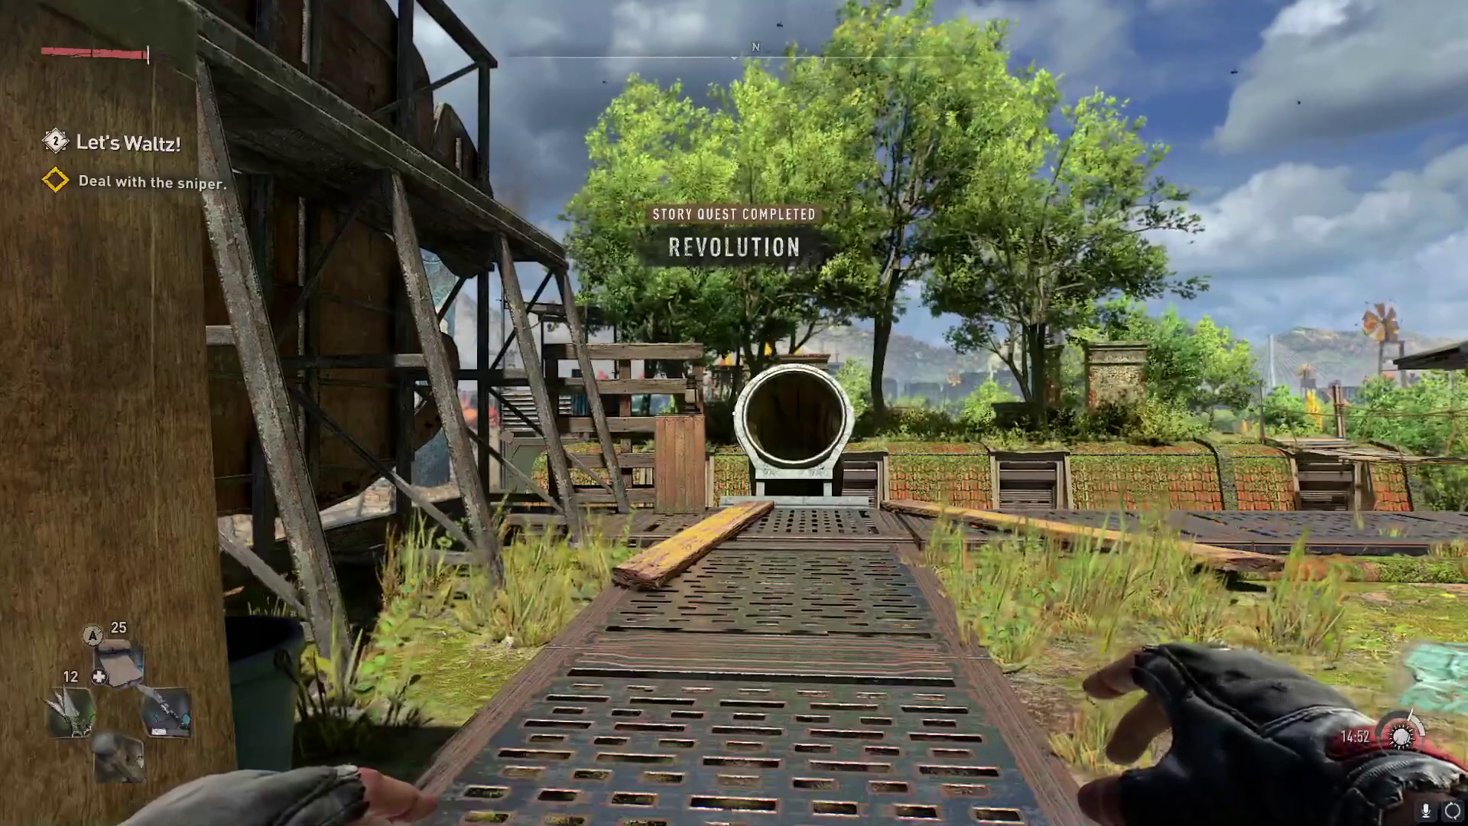
# Walk around the reloaded world to confirm the character responds, then pause the game.
pyautogui.press('w')
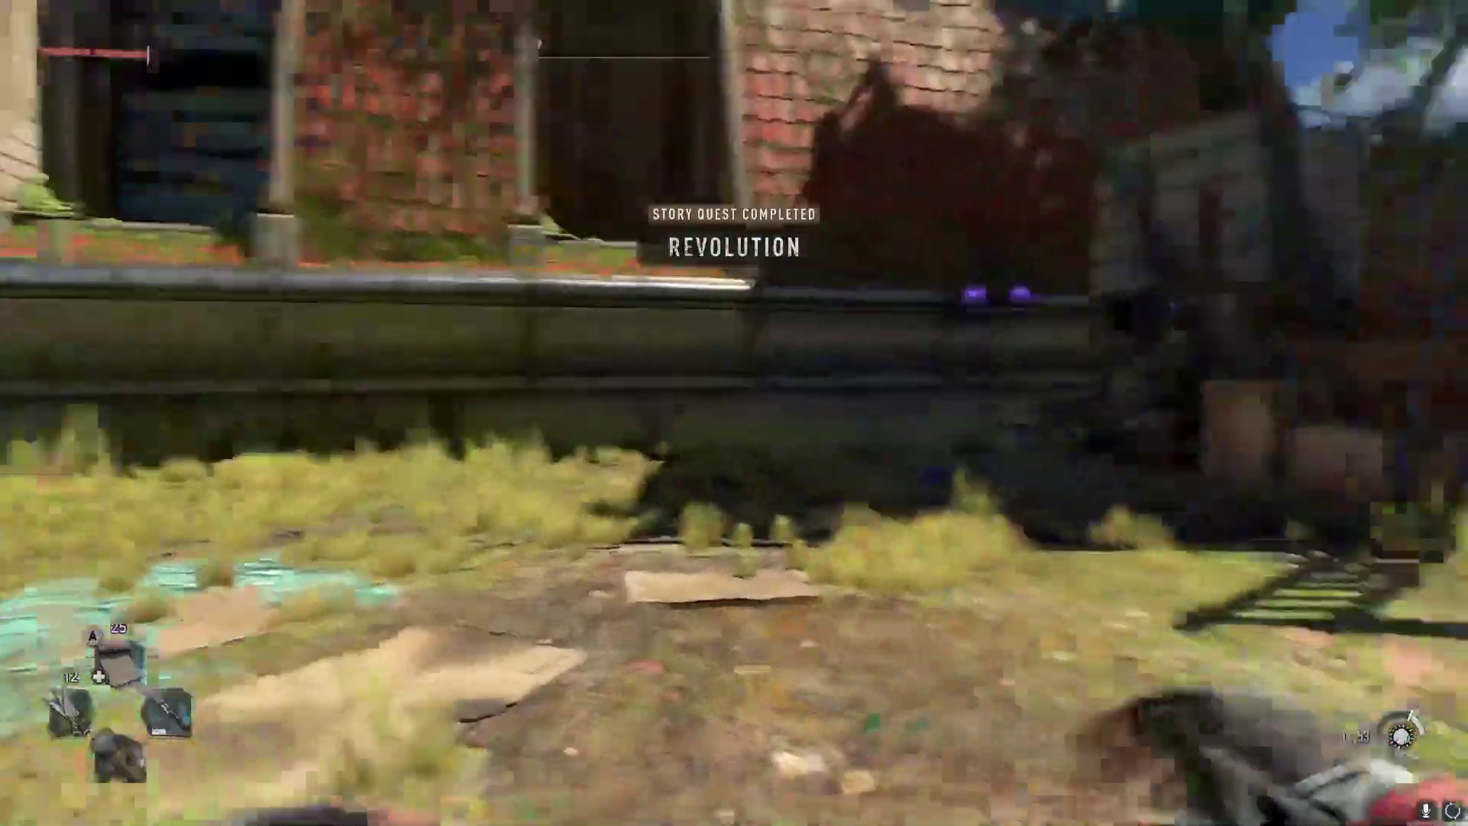
pyautogui.press('w')
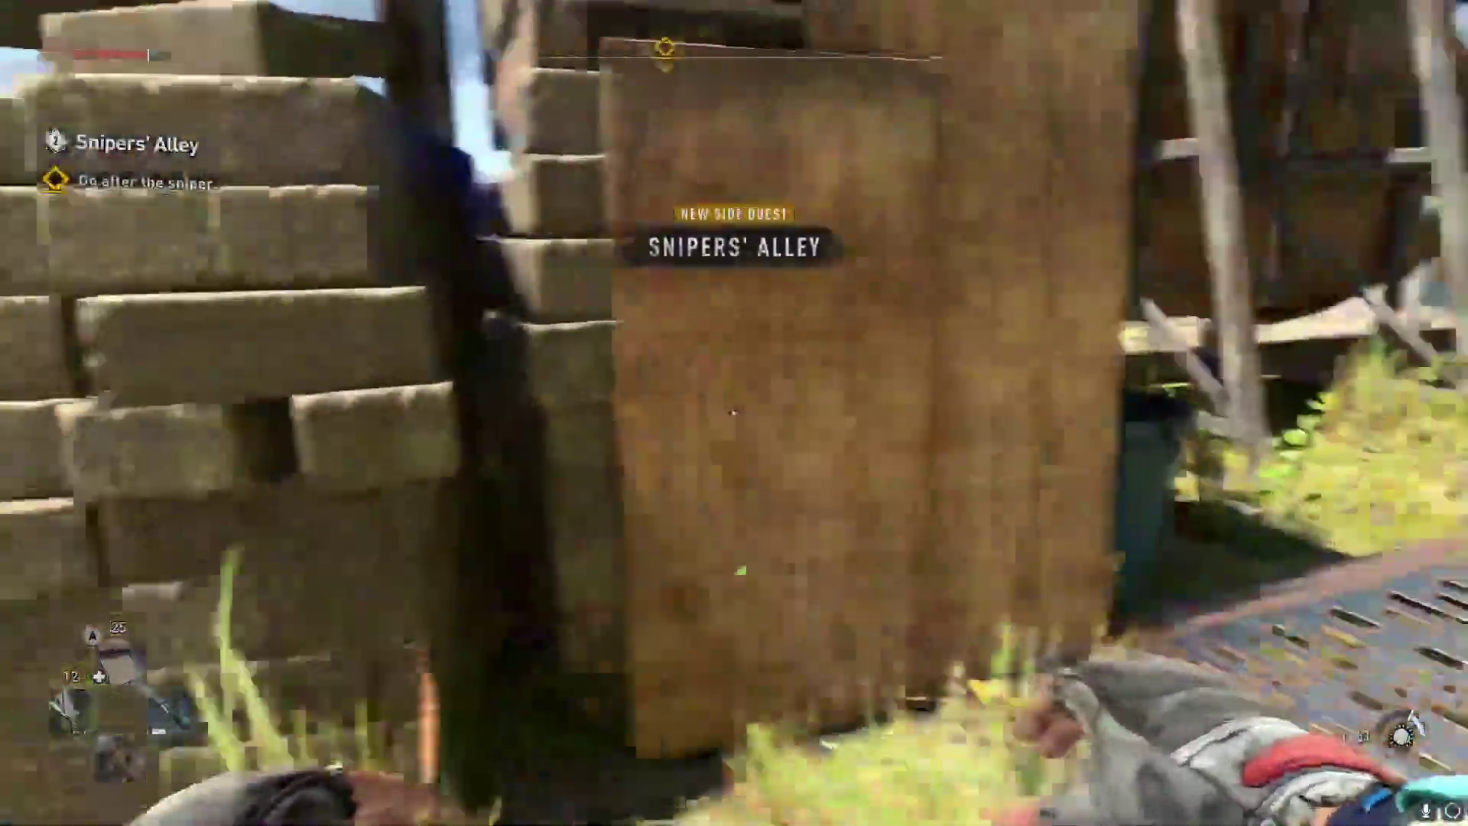
pyautogui.press('w')
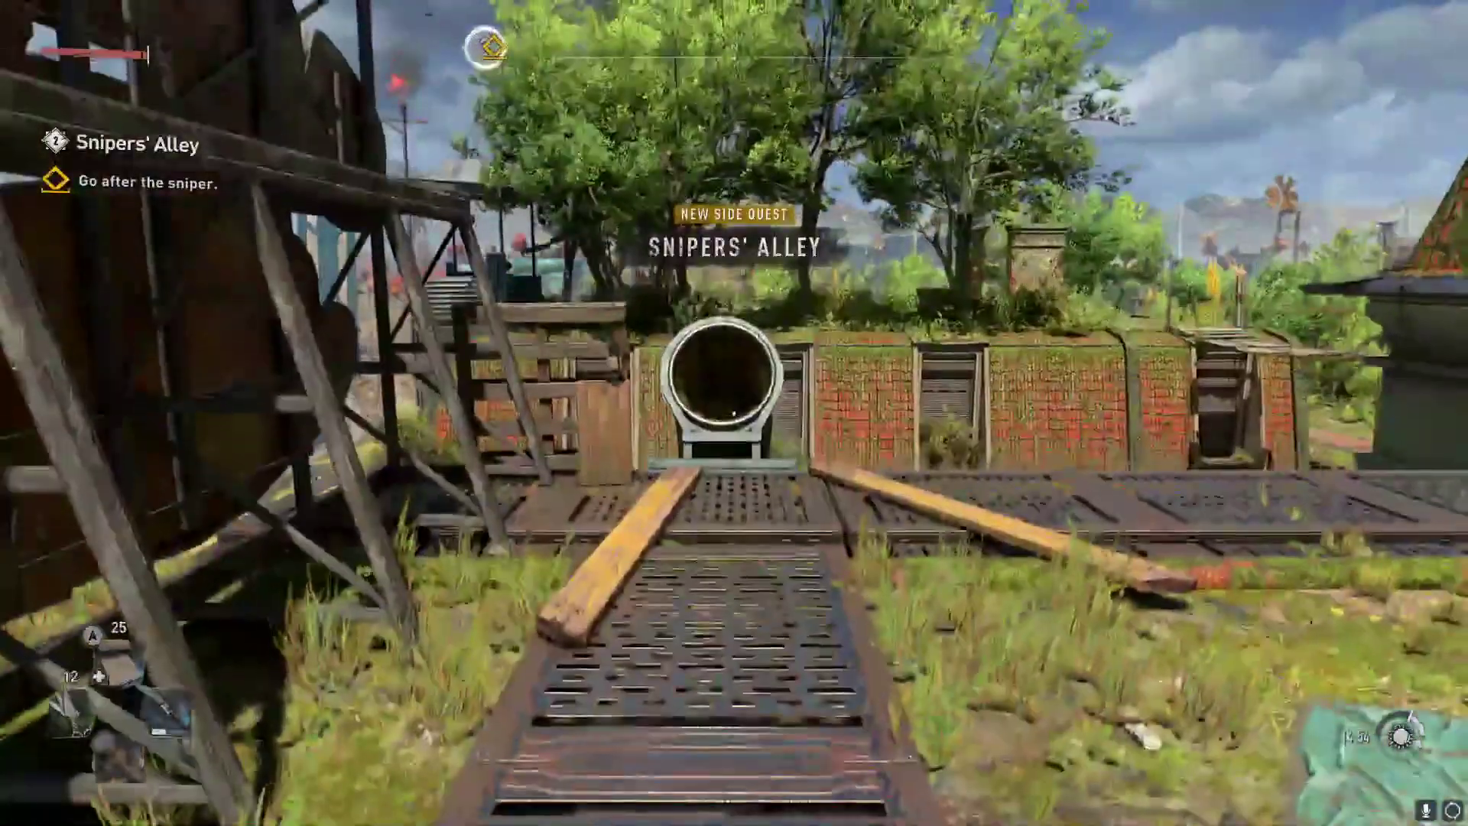
pyautogui.press('Escape')
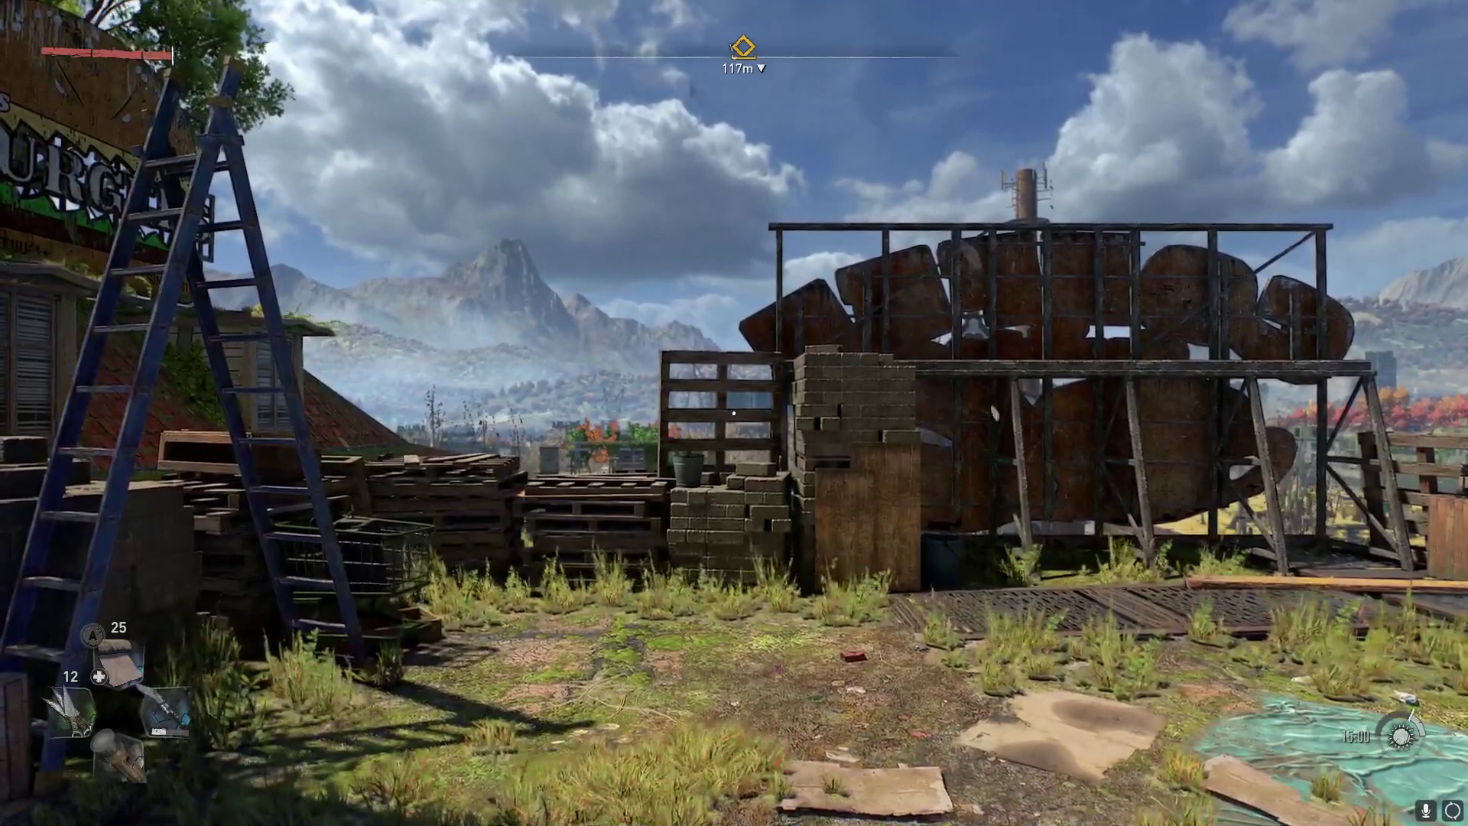
# Open the inventory to confirm the weapons, accessories, consumables and gear are intact.
pyautogui.press('Tab')
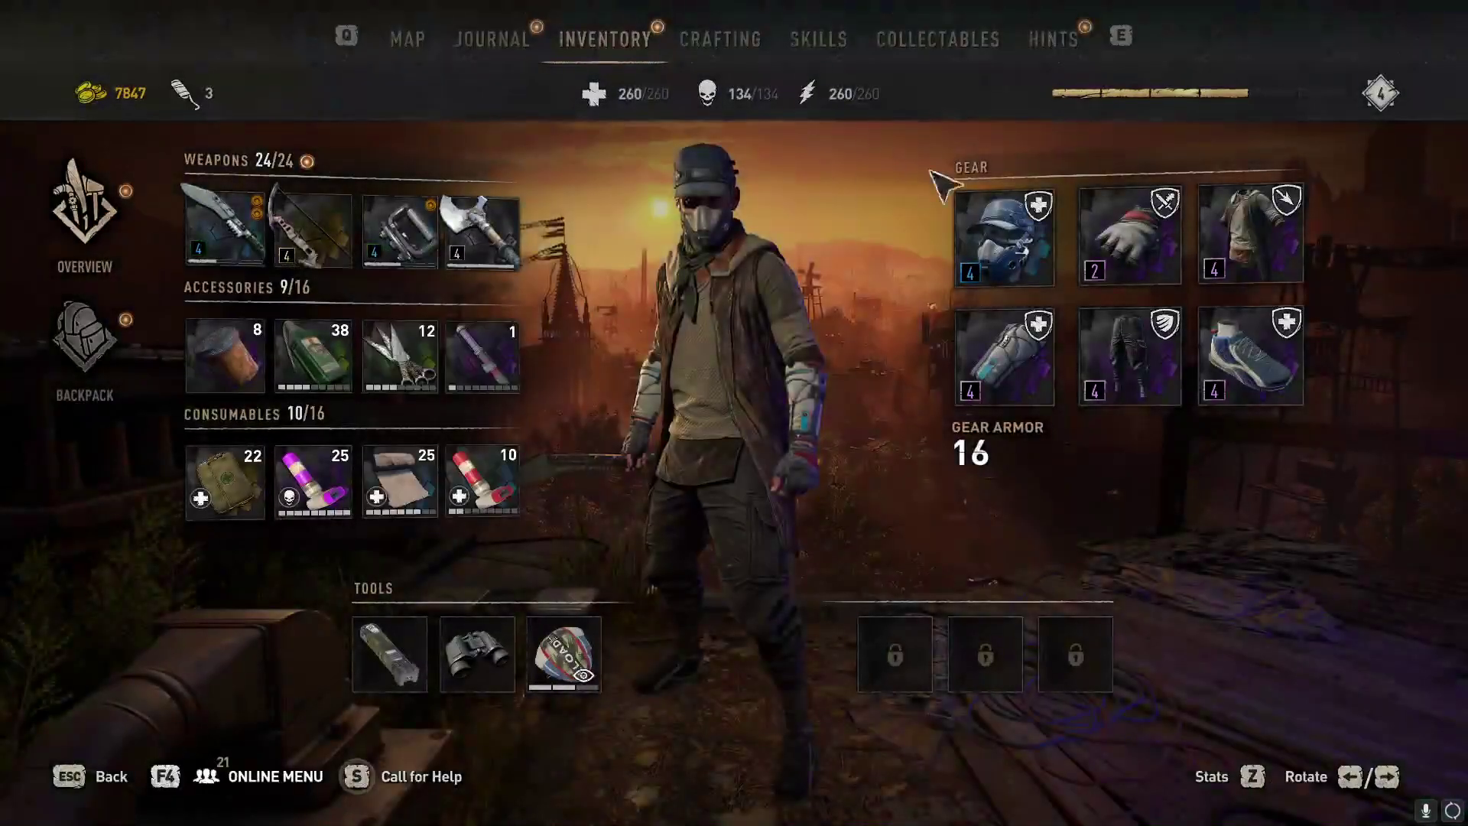